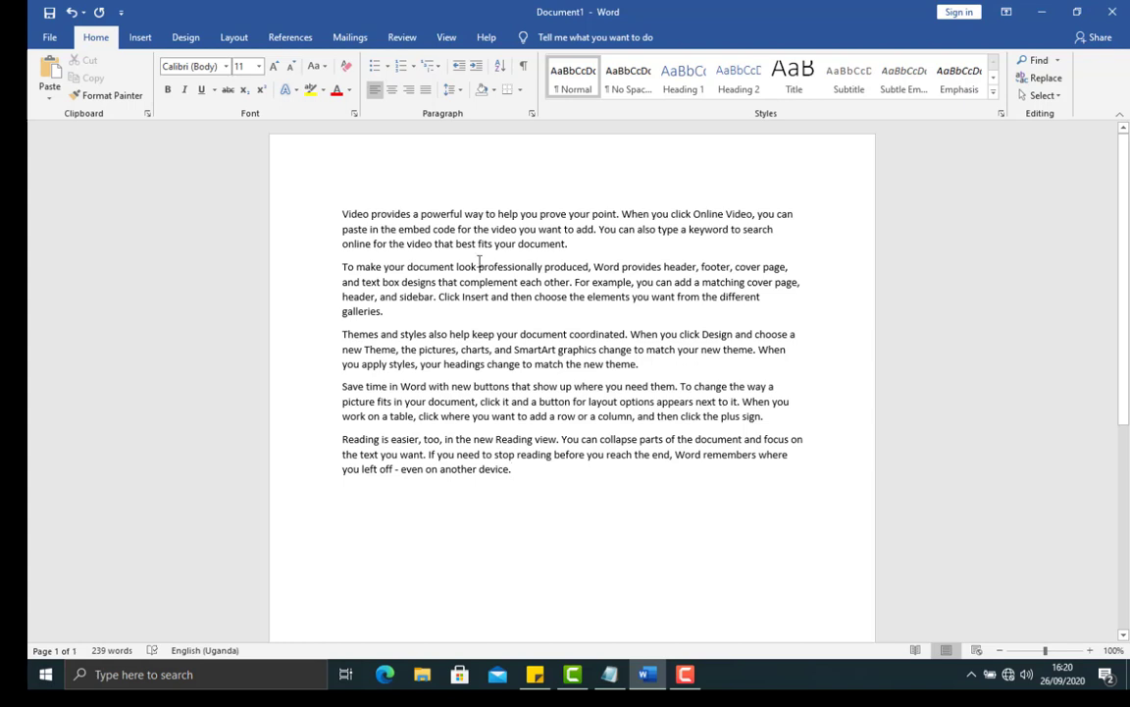
Set up a Box page border with the double-line style in the Borders and Shading settings.
left_click(520, 90)
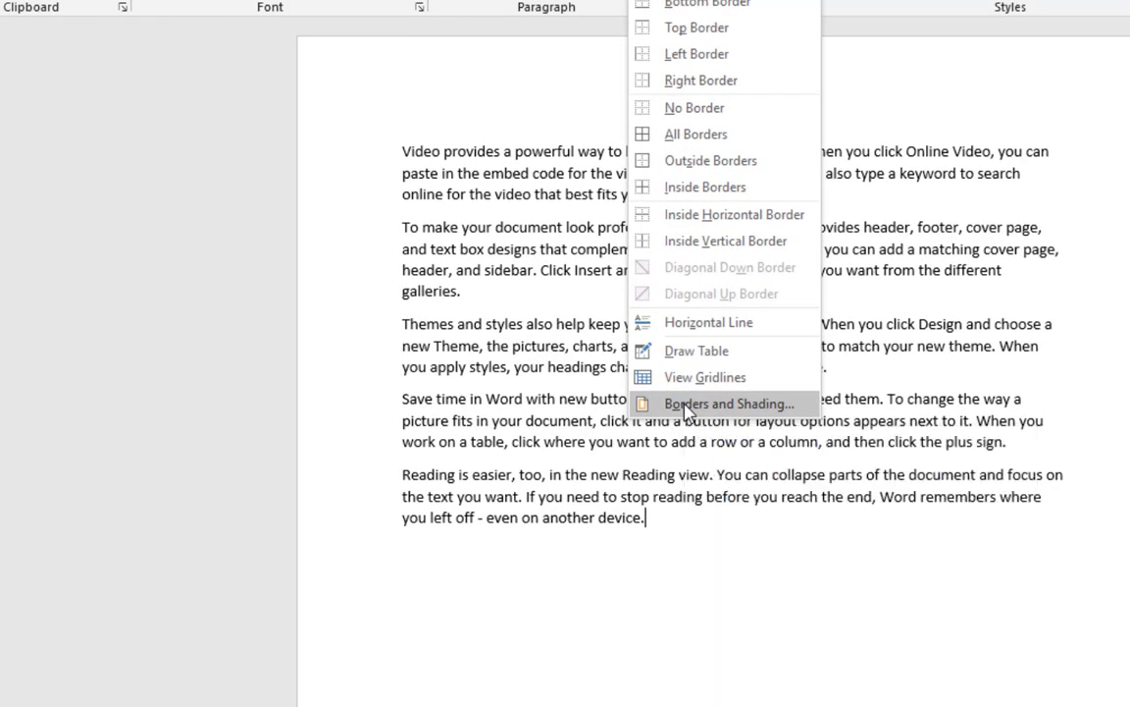
left_click(687, 406)
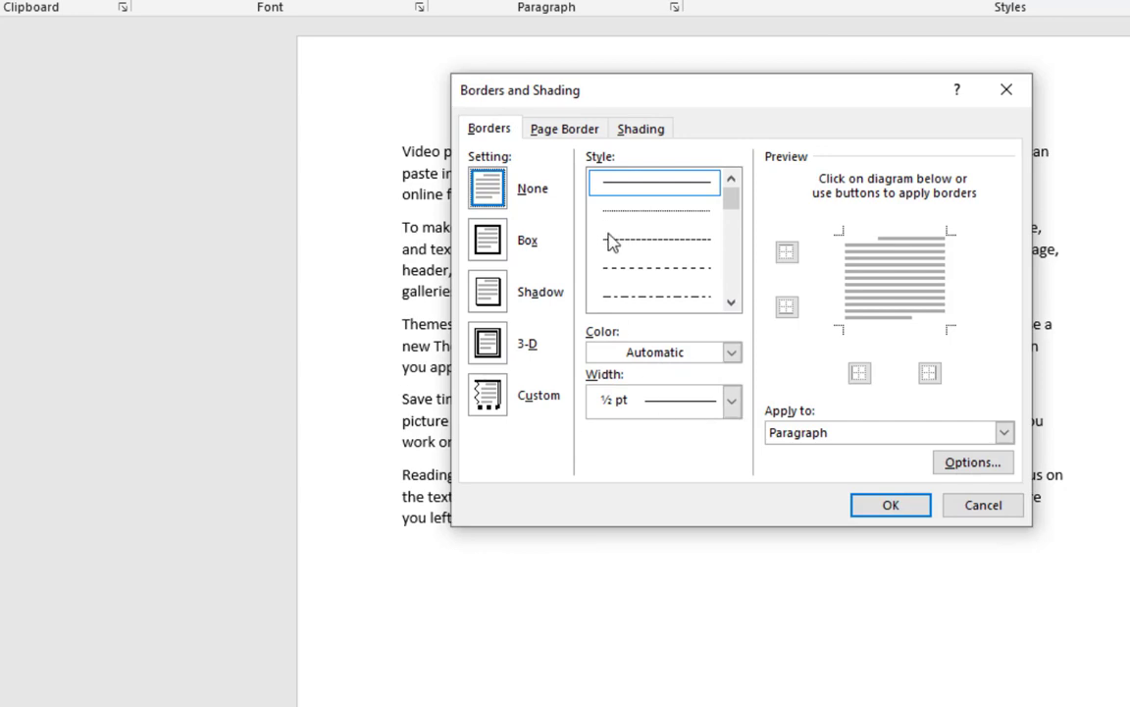
left_click(548, 137)
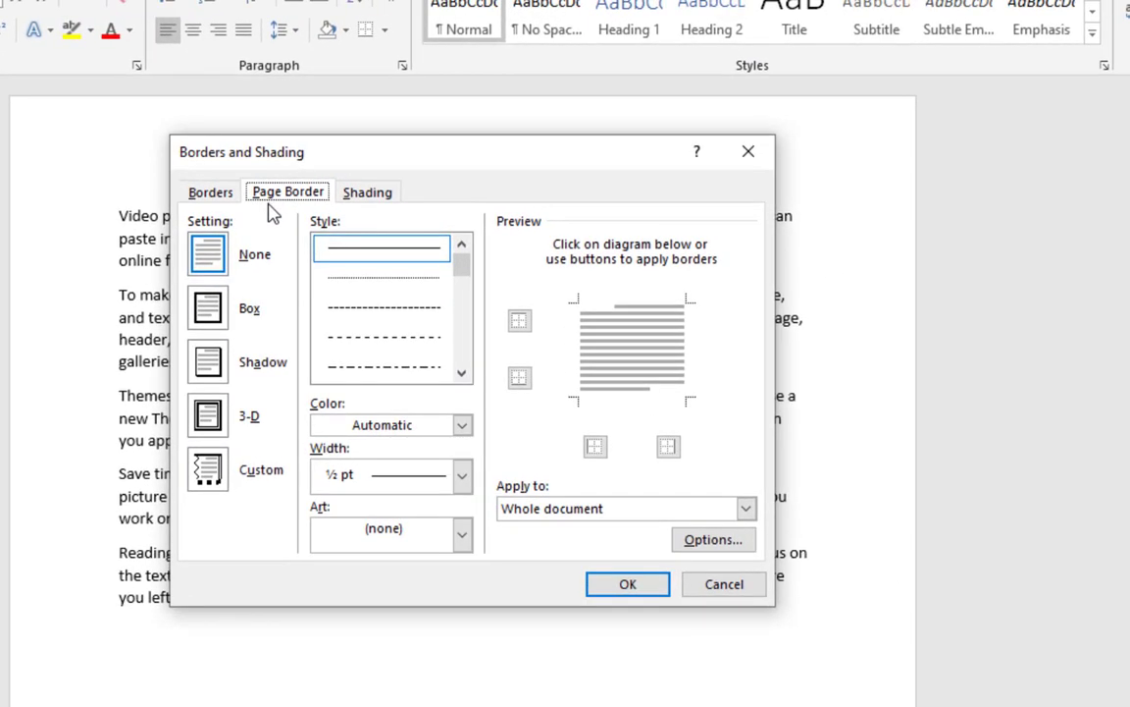
left_click(208, 309)
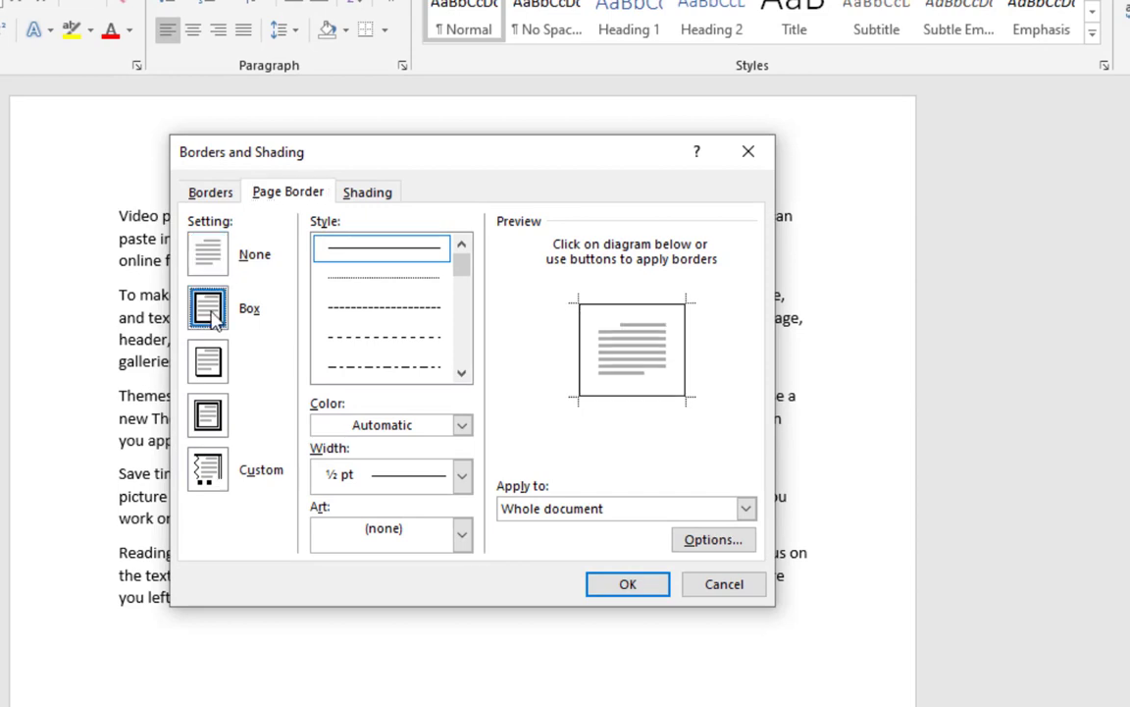
left_click(210, 254)
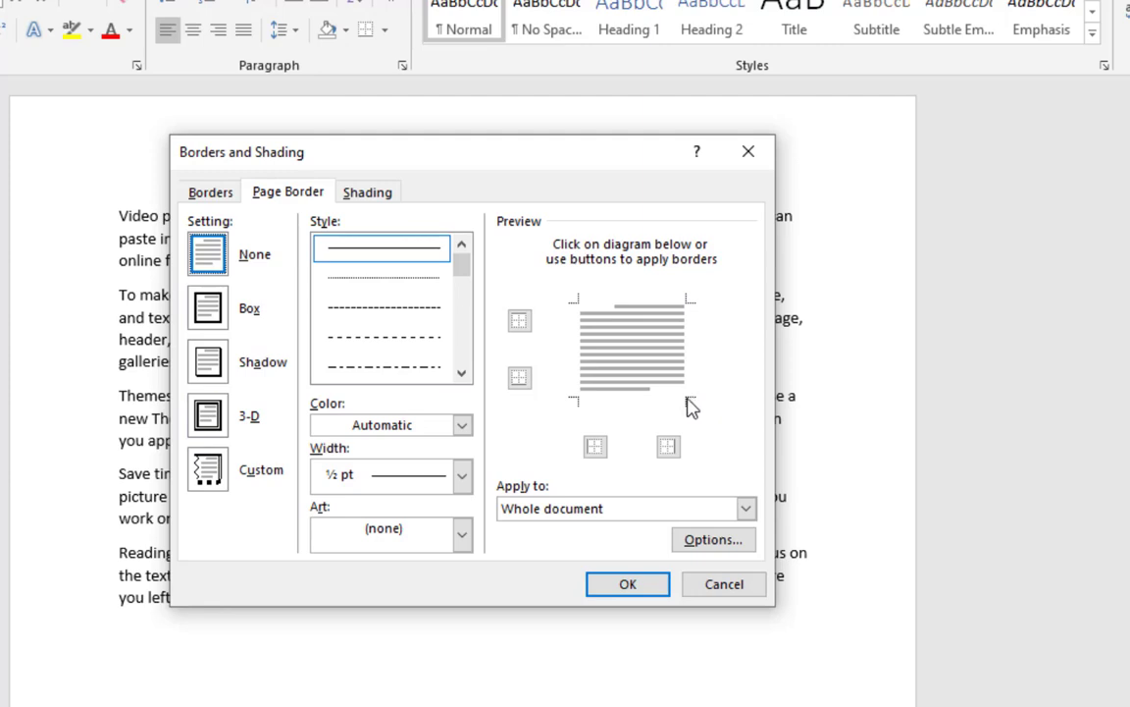
left_click(208, 310)
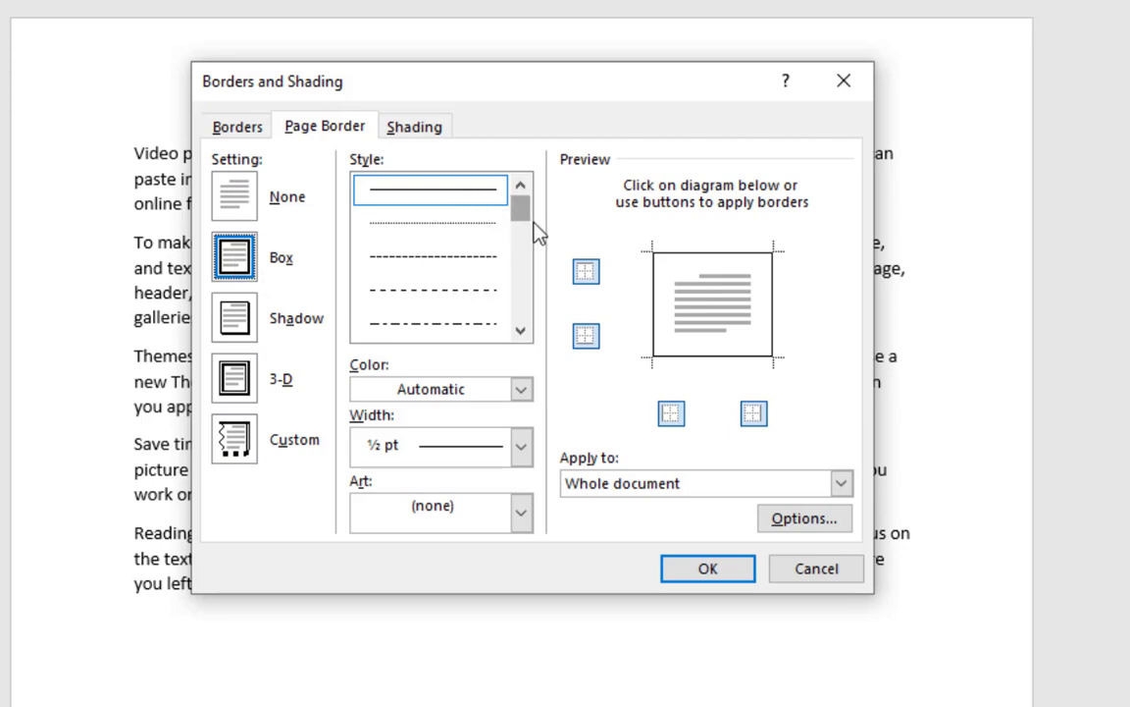
left_click_drag(523, 213, 516, 241)
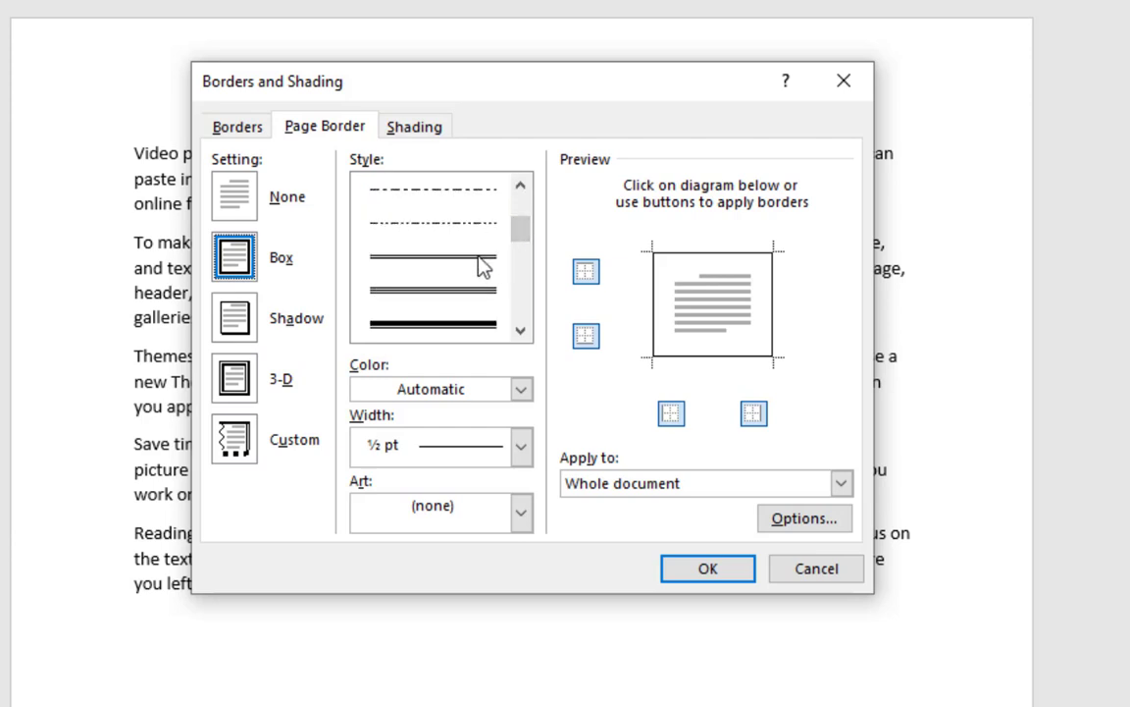
left_click(481, 260)
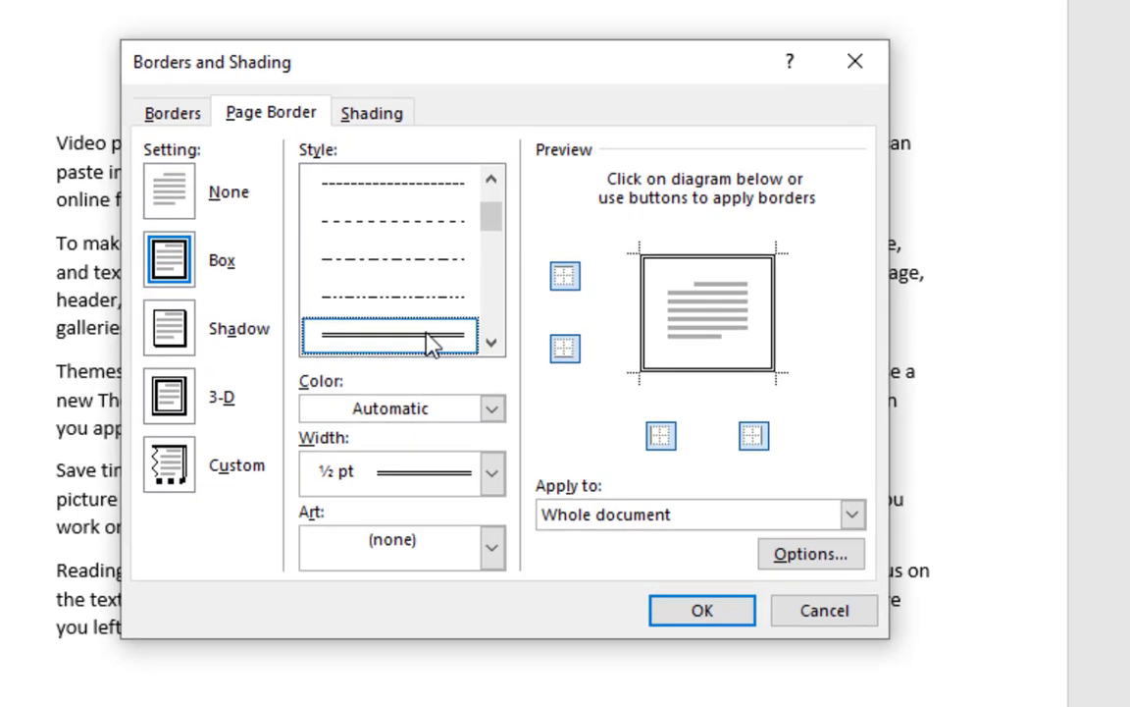
Apply the double-line page border to the whole document, keeping the automatic color and no art.
left_click(485, 416)
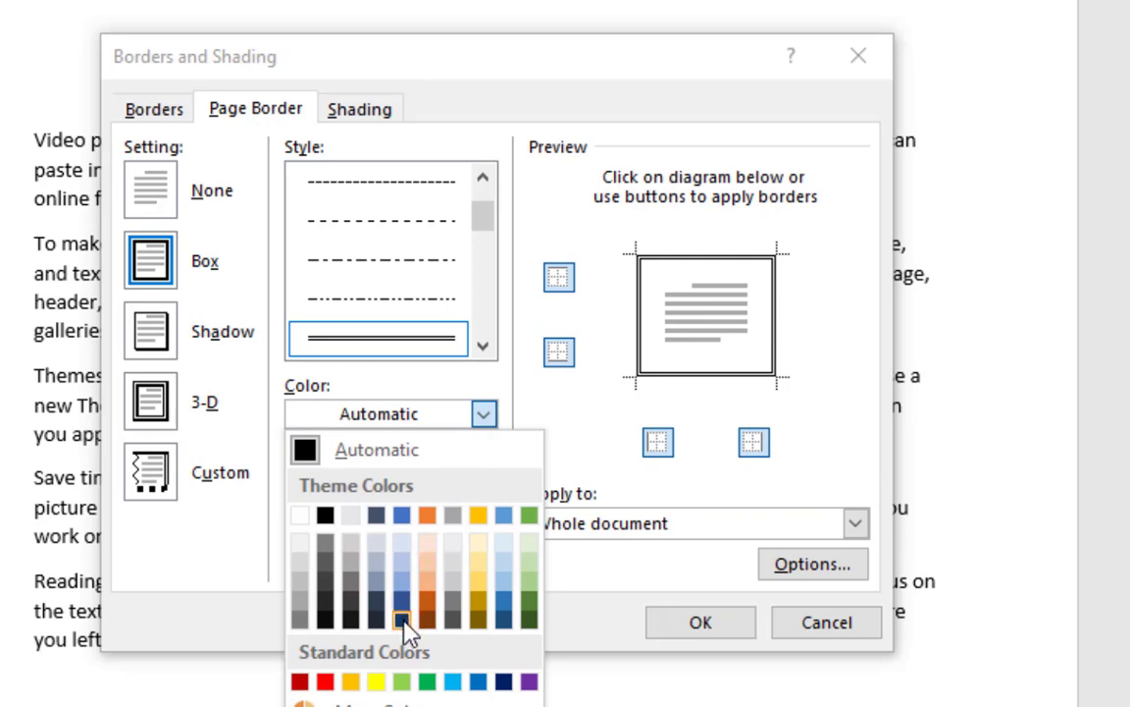
left_click(420, 420)
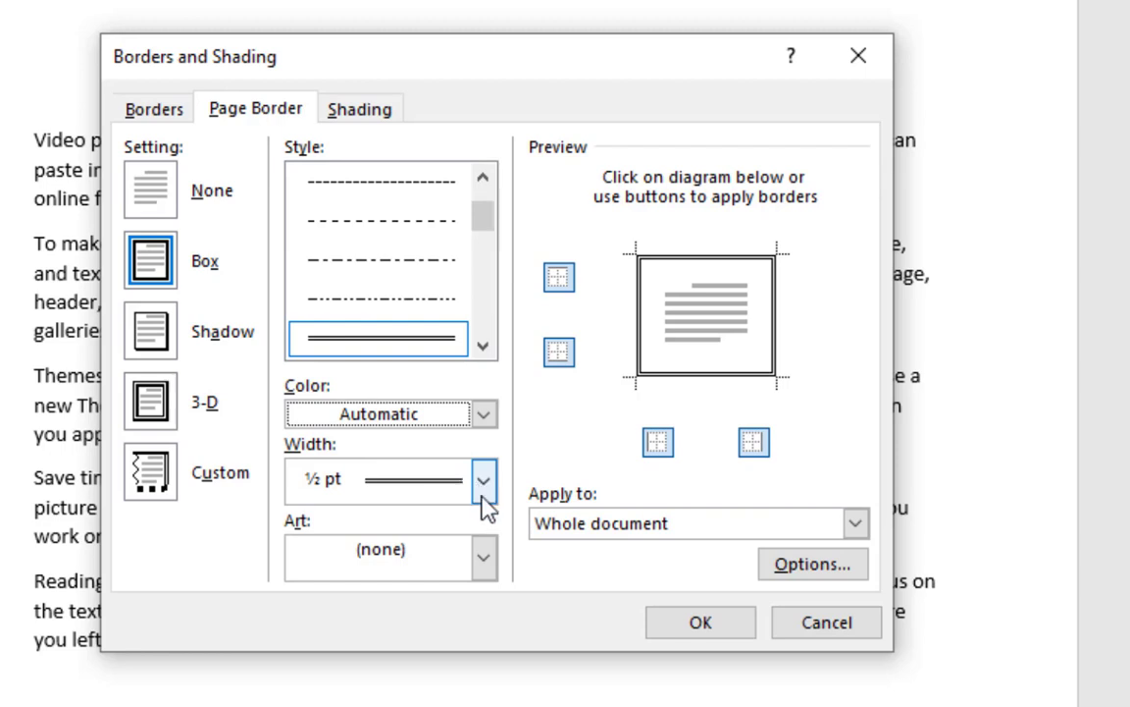
left_click(485, 559)
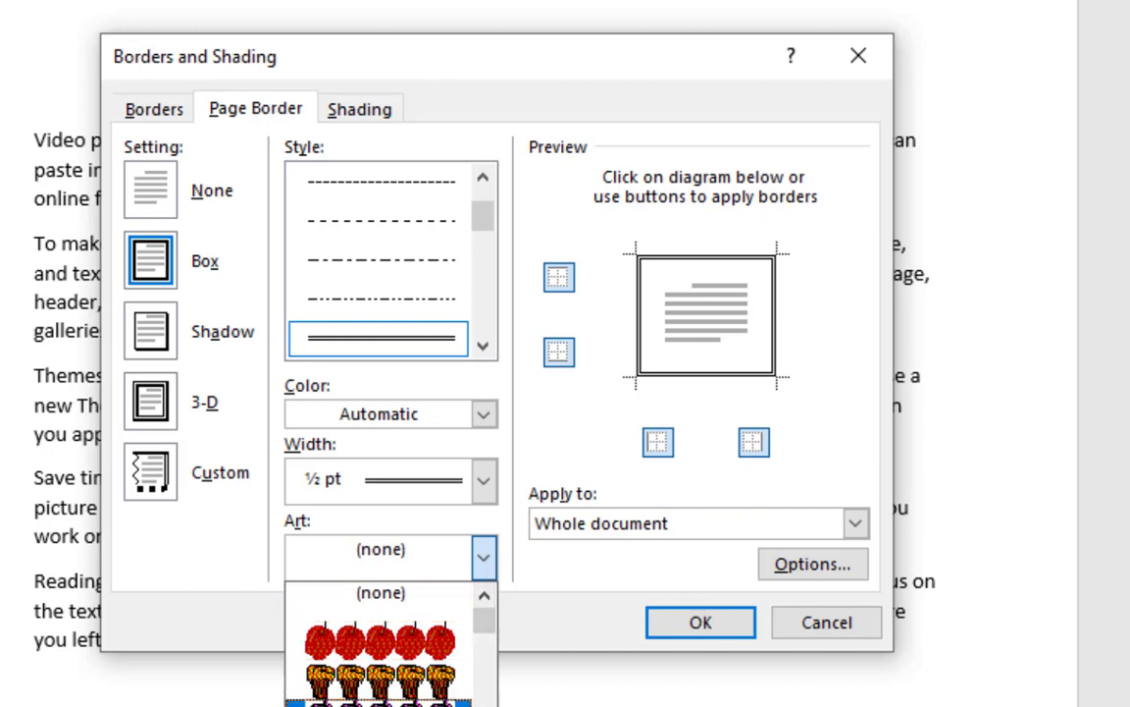
left_click(492, 565)
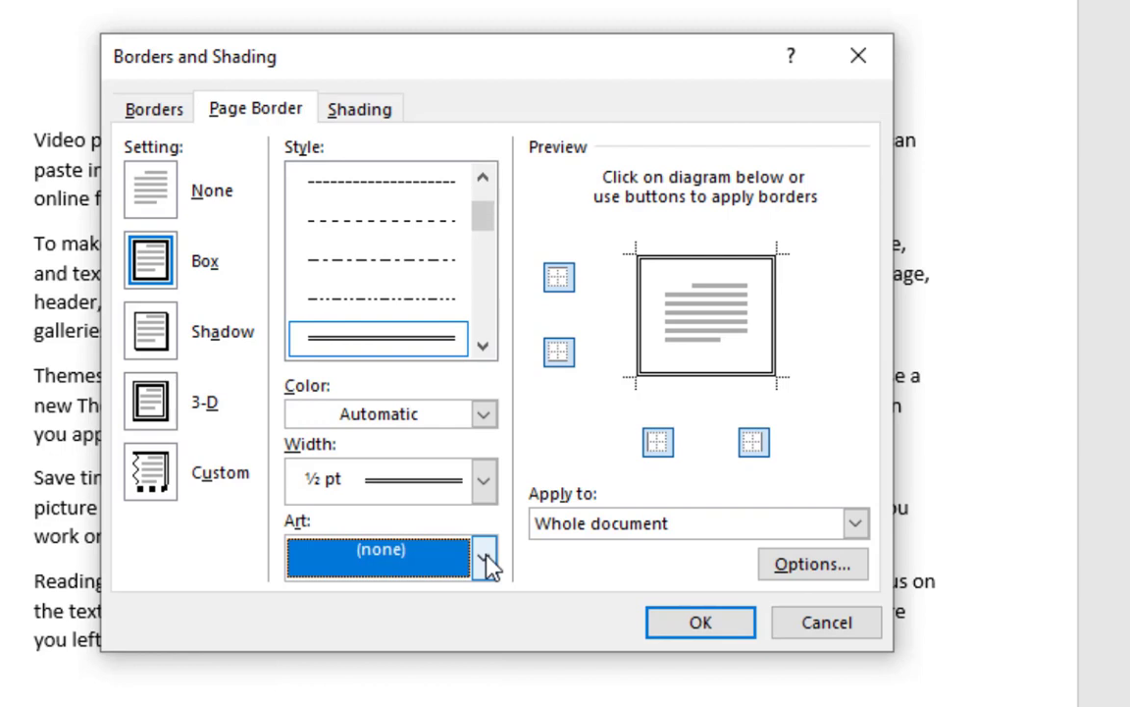
left_click(724, 533)
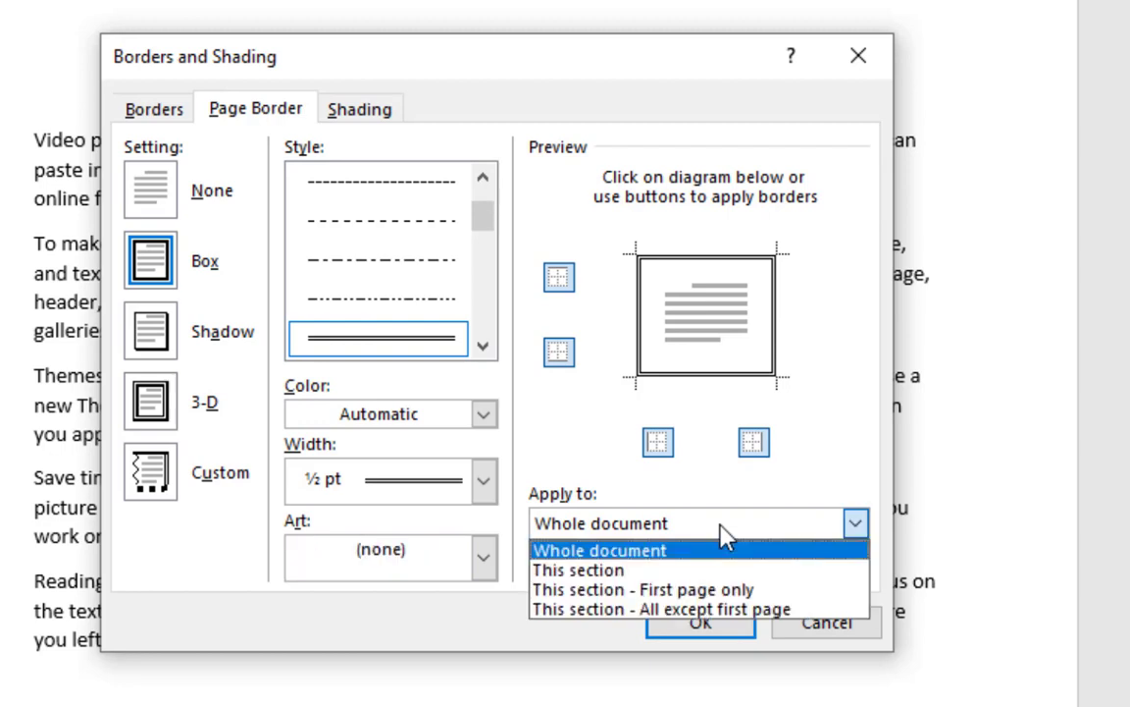
left_click(857, 526)
left_click(857, 526)
left_click(782, 524)
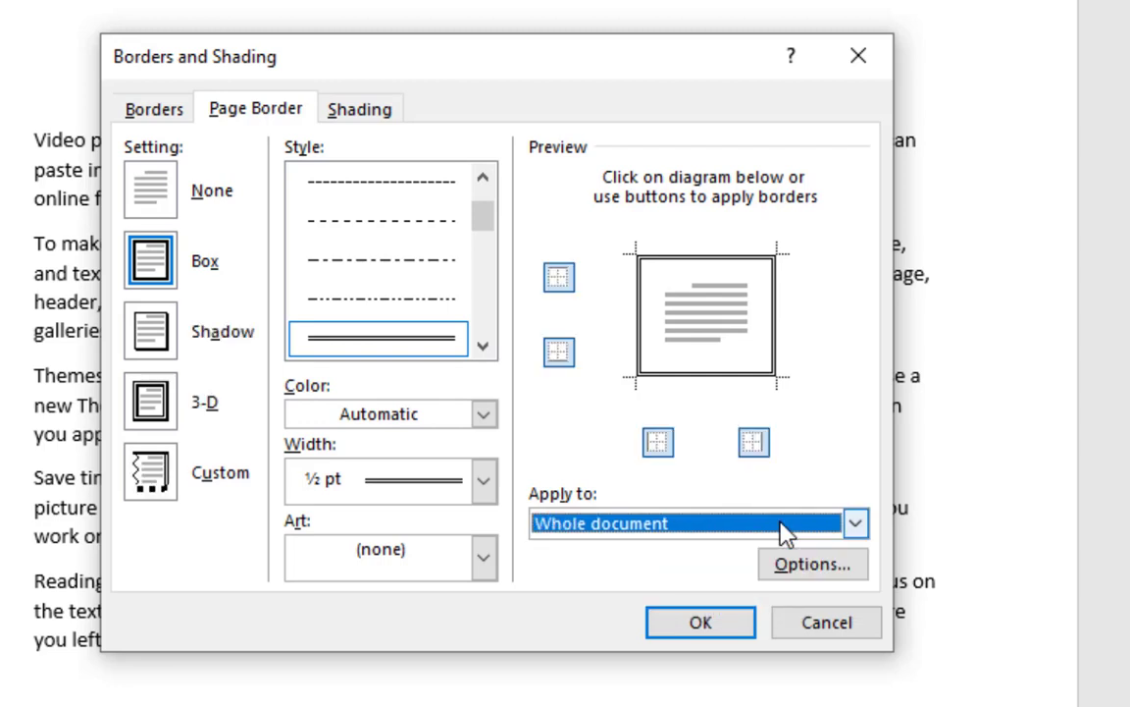
left_click(694, 622)
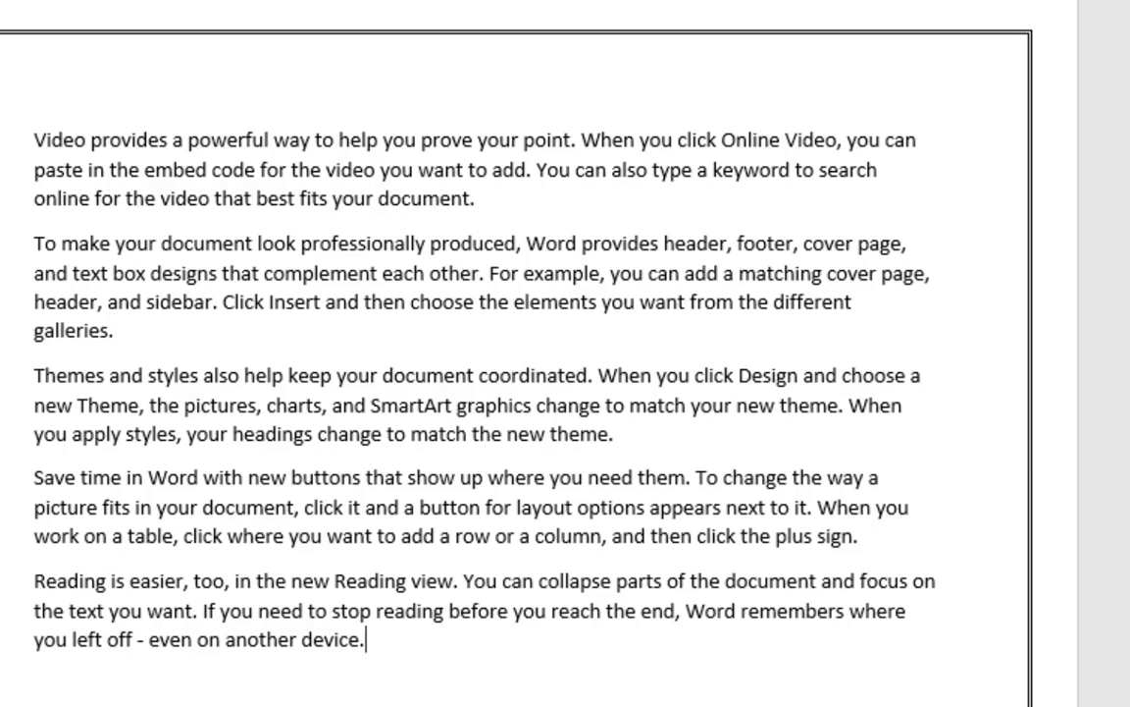
Change the Box page border to the yellow star art and apply it to the whole document.
left_click(386, 2)
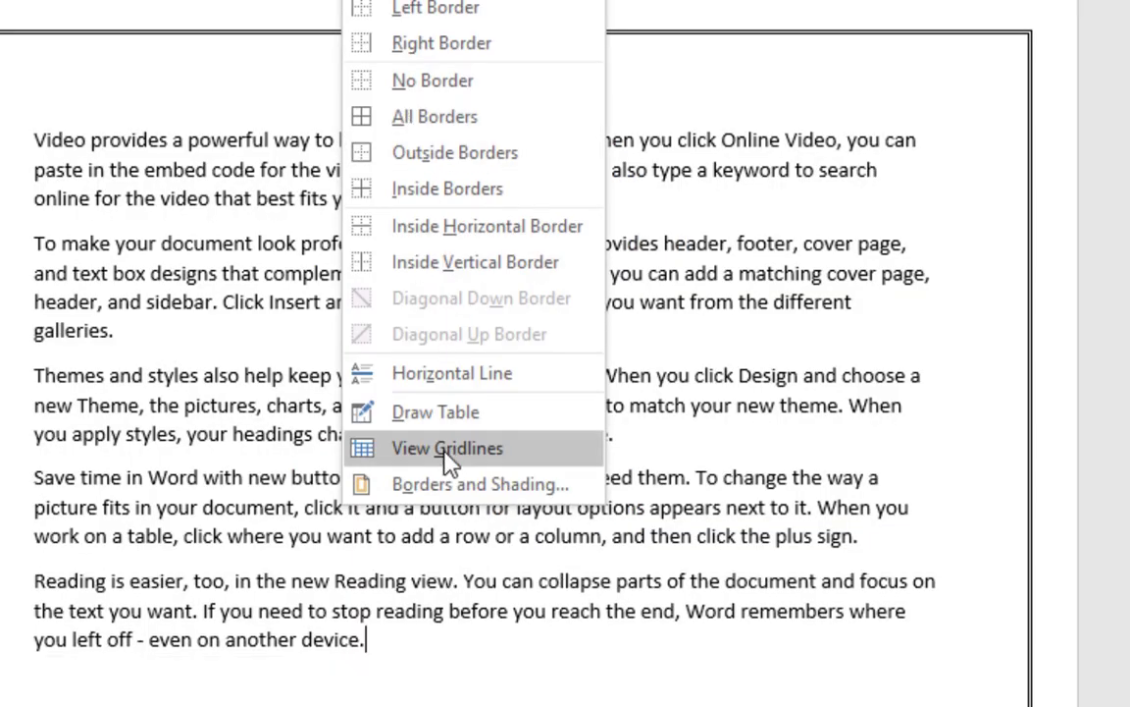
left_click(433, 485)
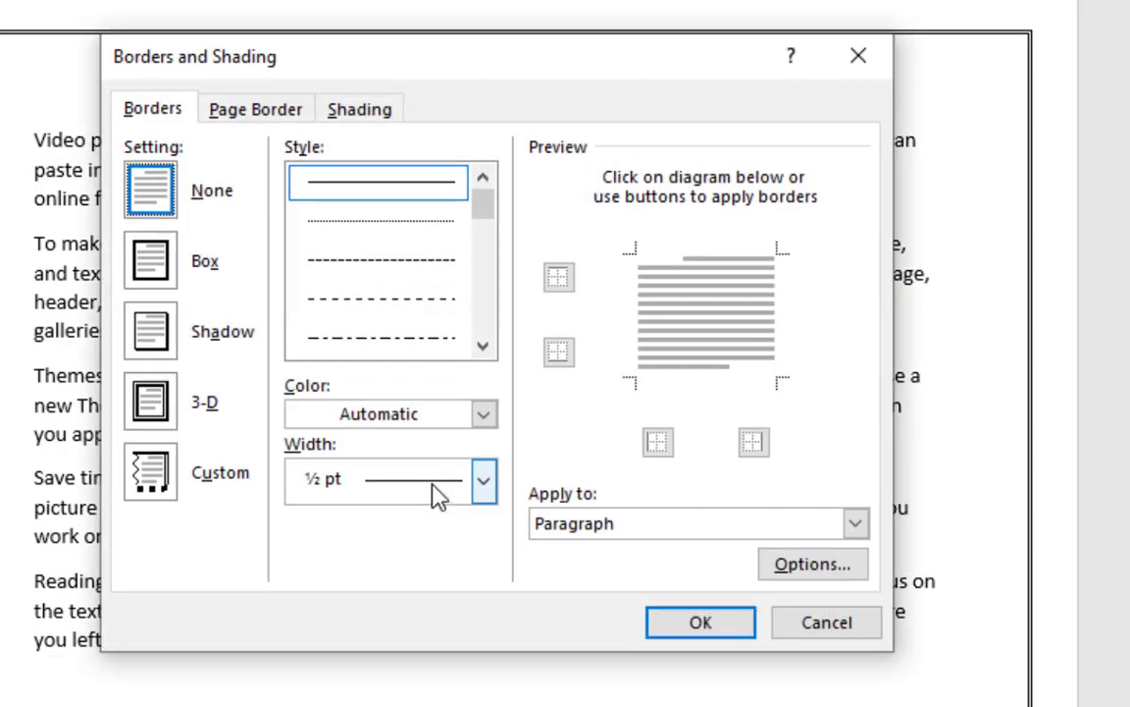
left_click(239, 114)
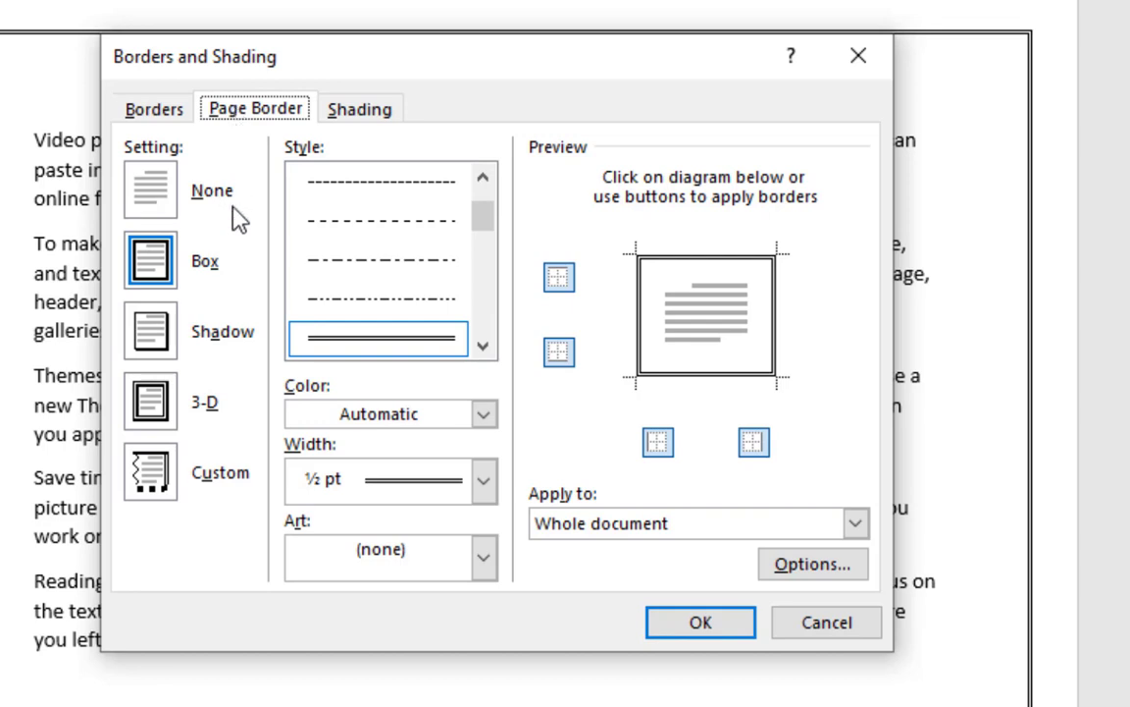
left_click(152, 260)
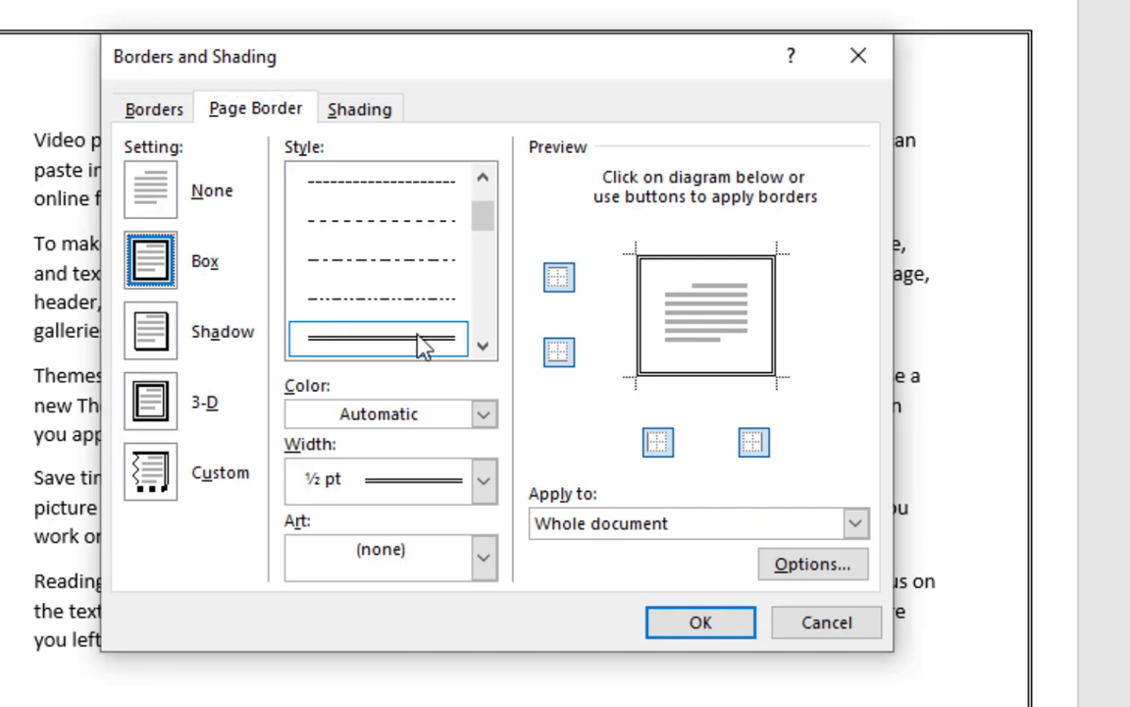
left_click(485, 561)
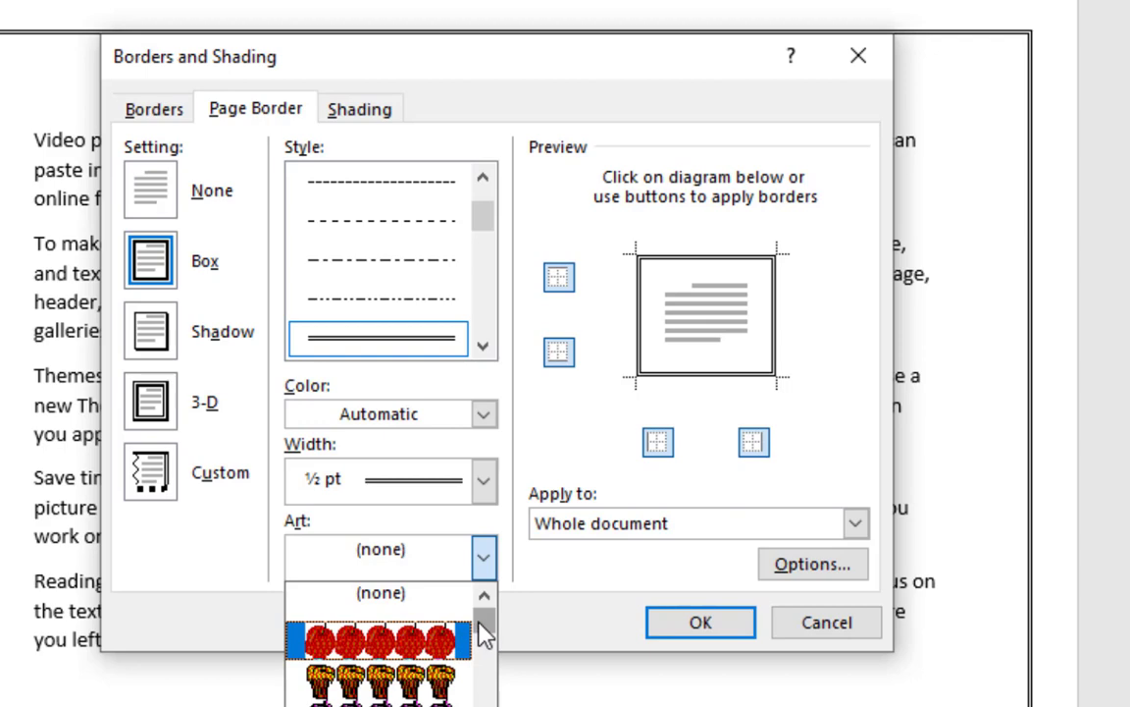
mouse_move(487, 628)
left_mouse_down()
mouse_move(488, 692)
mouse_move(489, 629)
mouse_move(490, 641)
left_mouse_up()
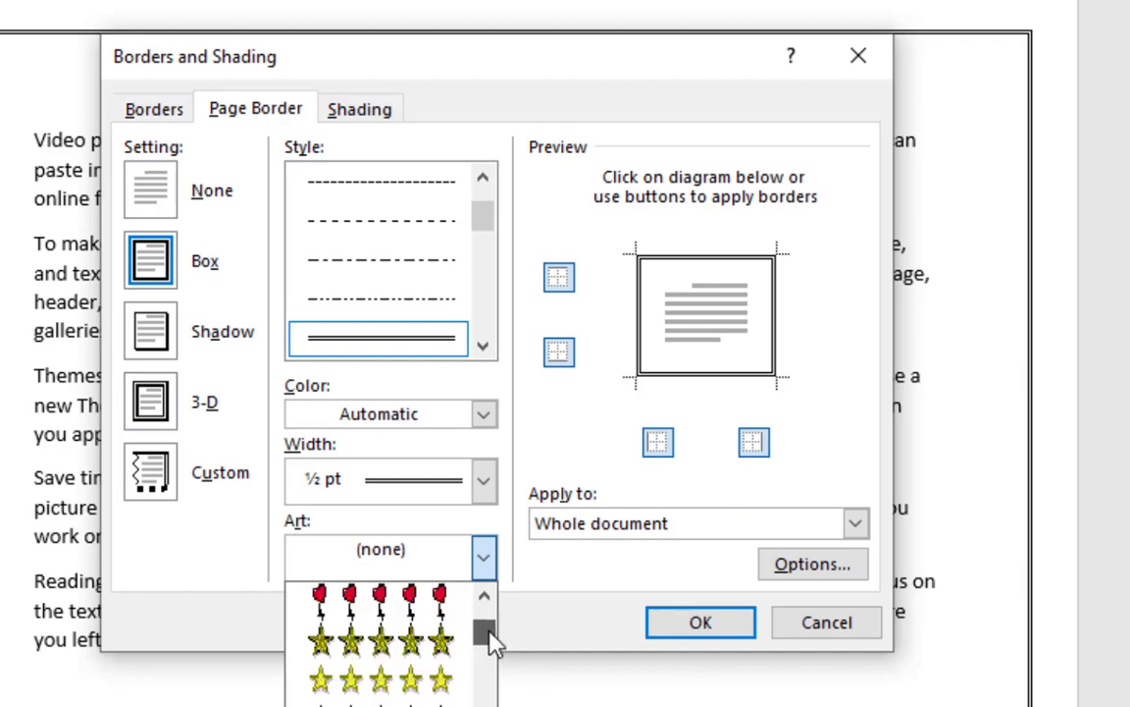
left_click(442, 676)
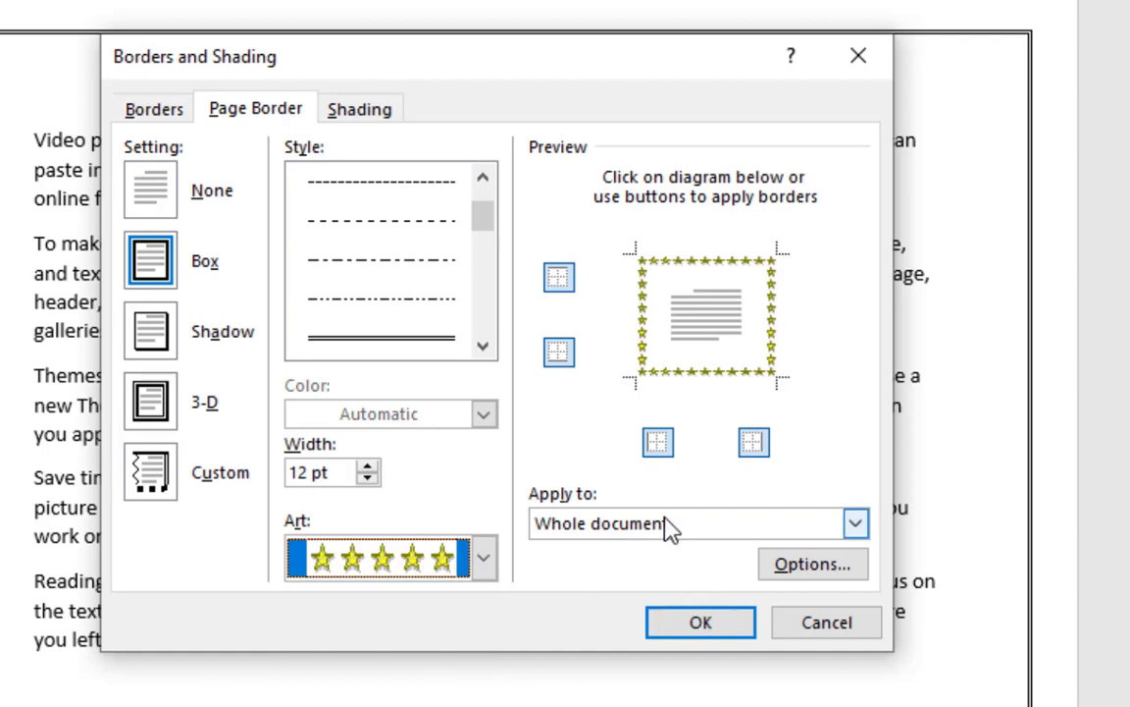
left_click(685, 624)
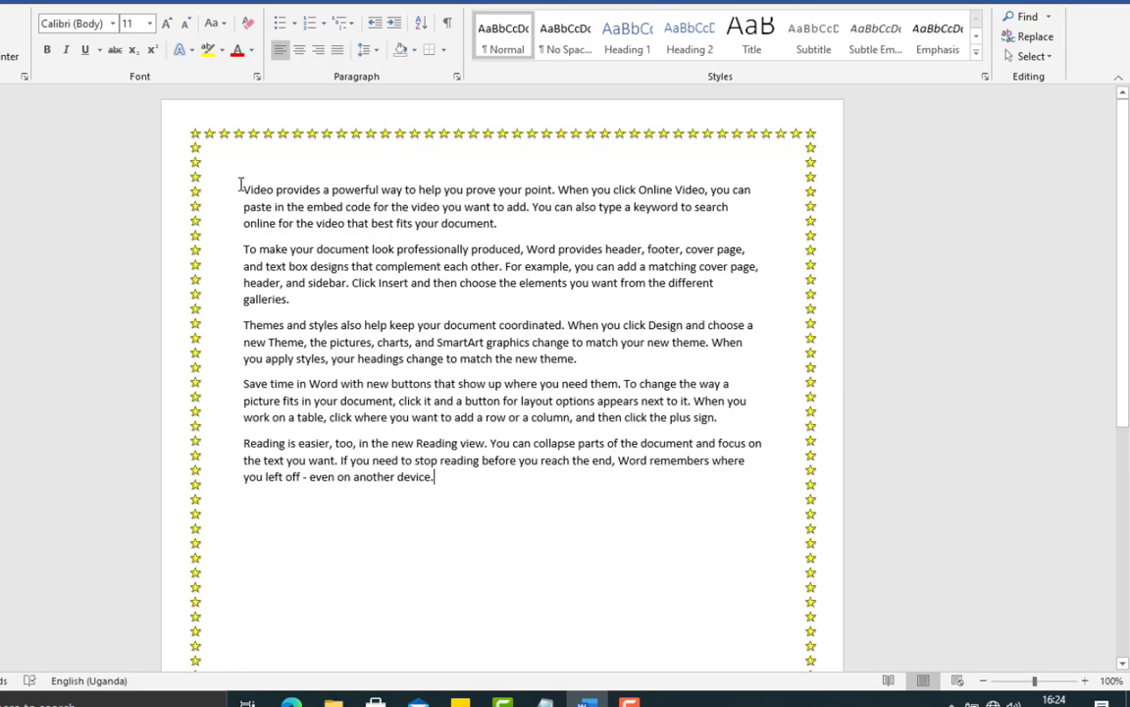
Add a bottom border and a top border to the first paragraph, beginning "Video provides".
left_click_drag(245, 187, 494, 232)
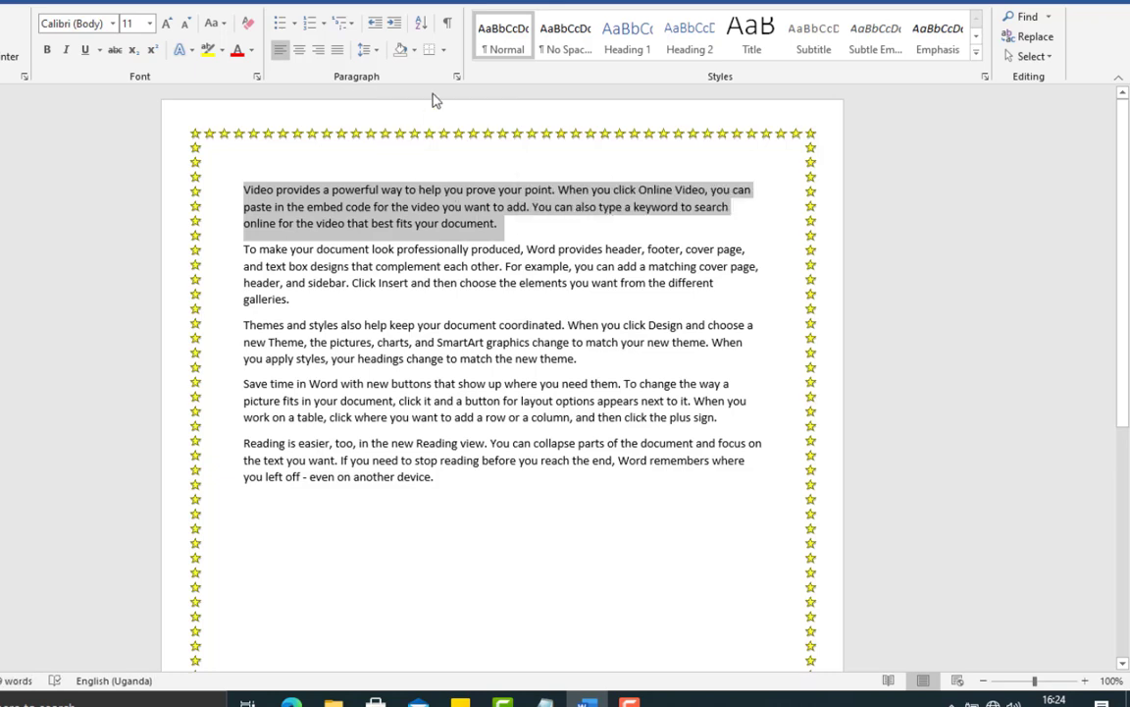
left_click(443, 49)
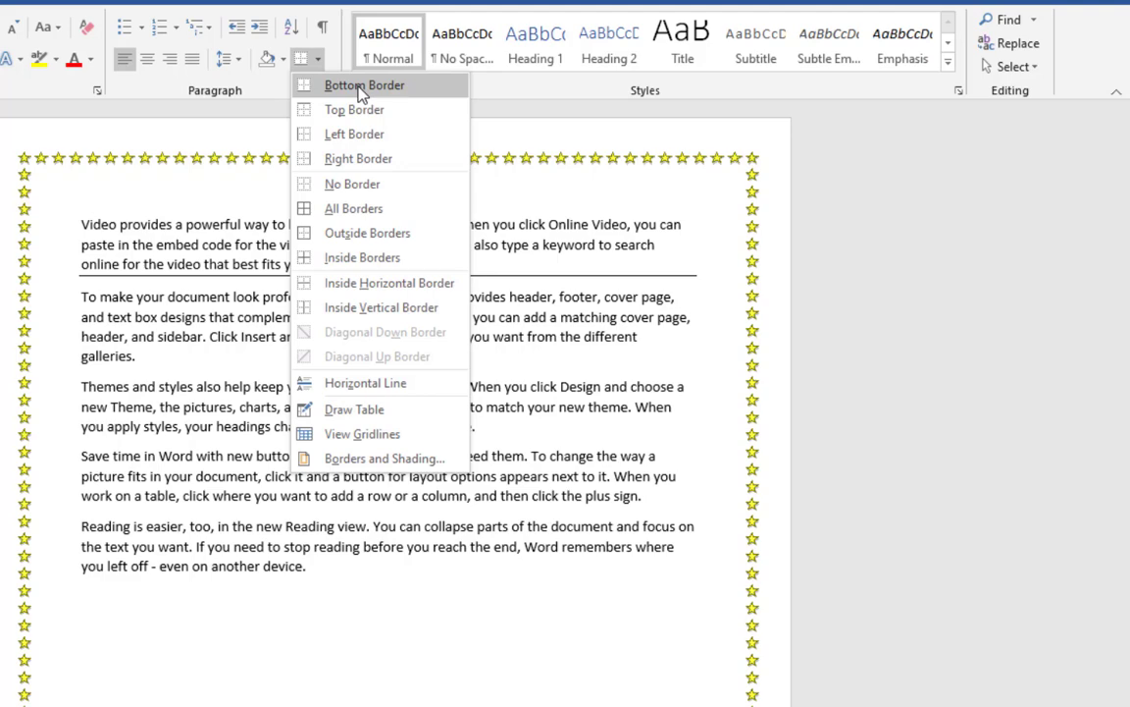
left_click(361, 87)
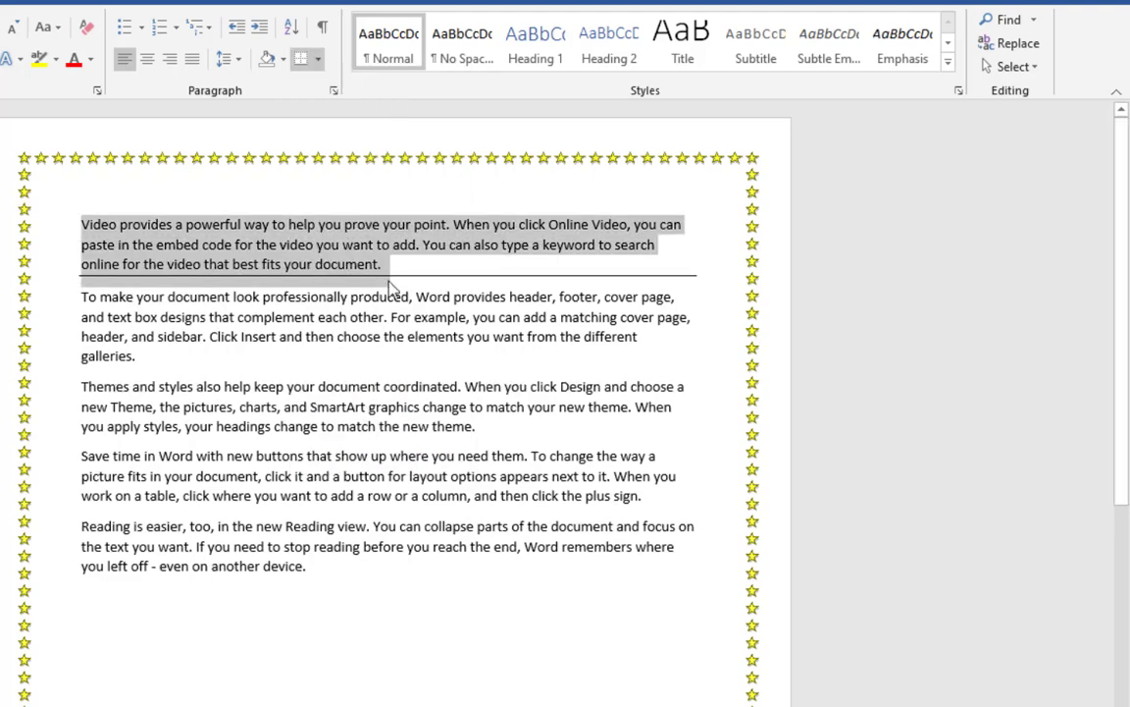
left_click(403, 278)
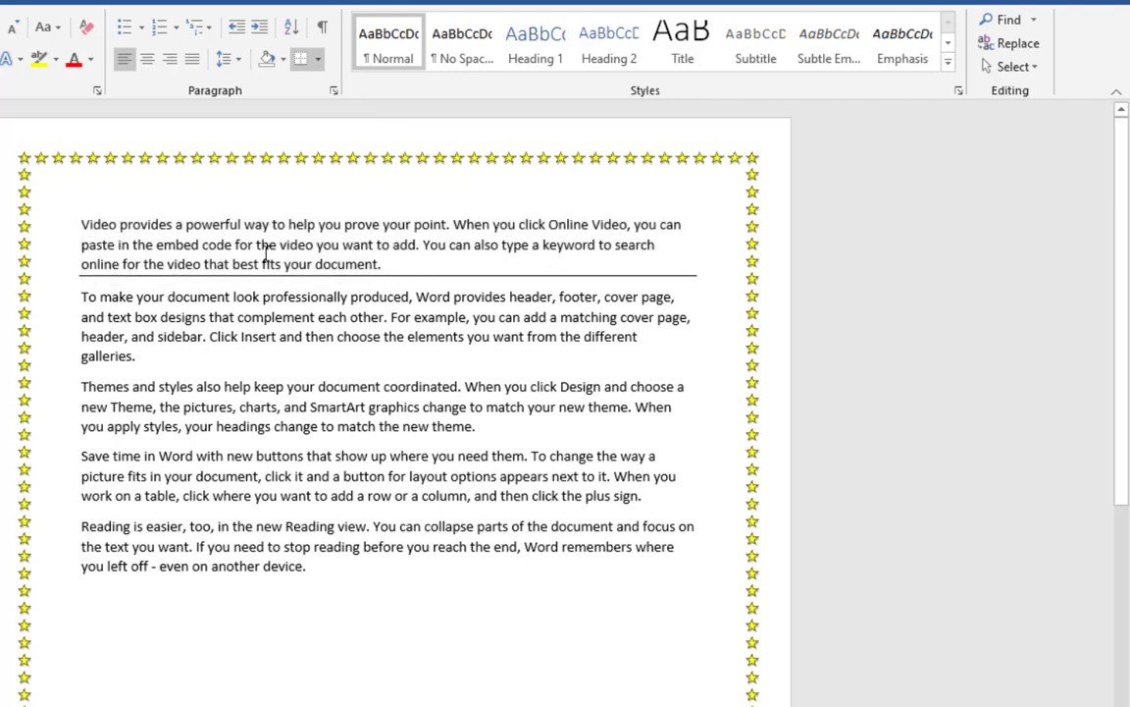
left_click_drag(77, 222, 394, 268)
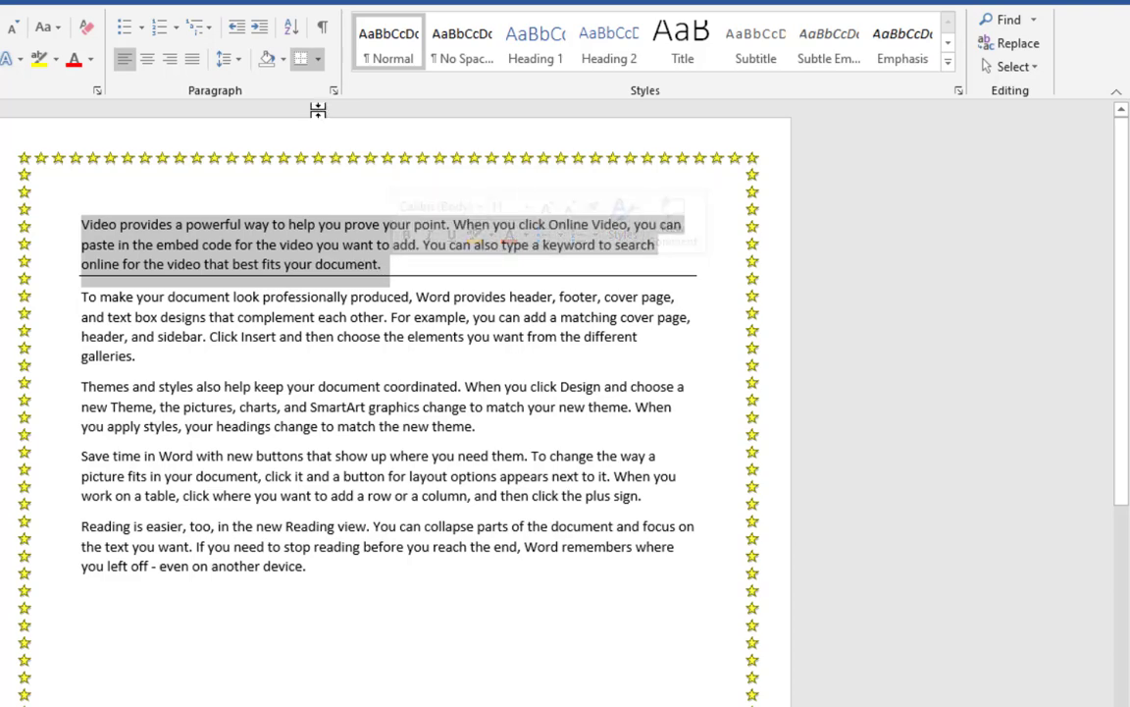
left_click(317, 59)
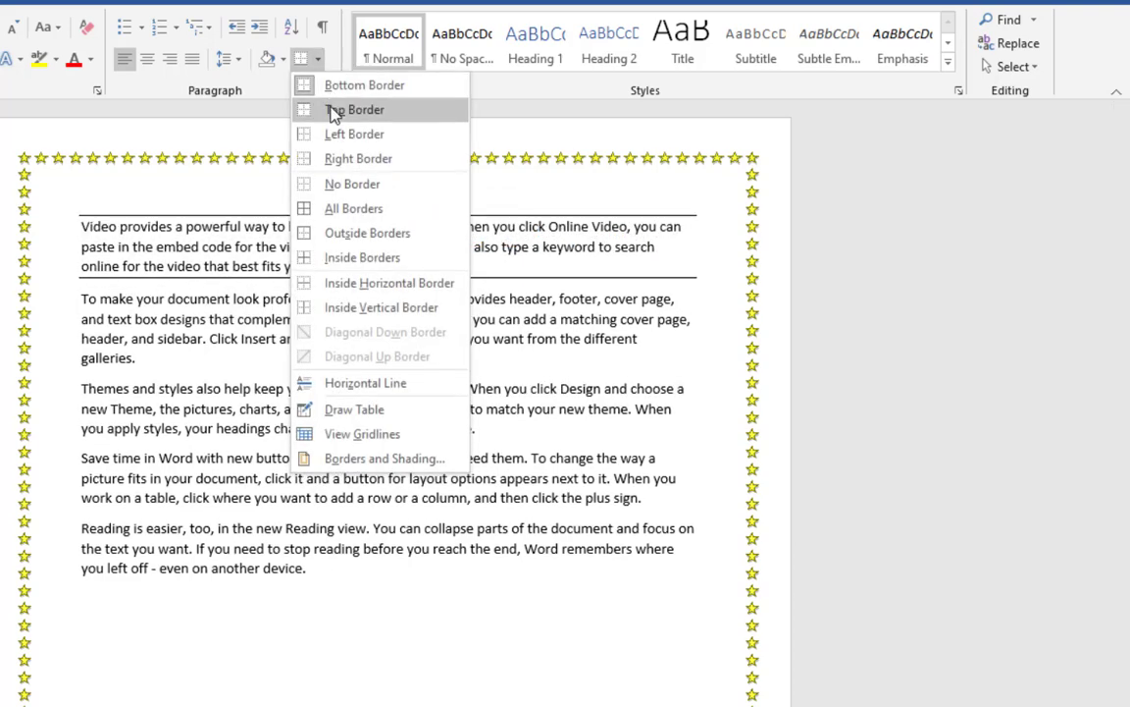
left_click(333, 110)
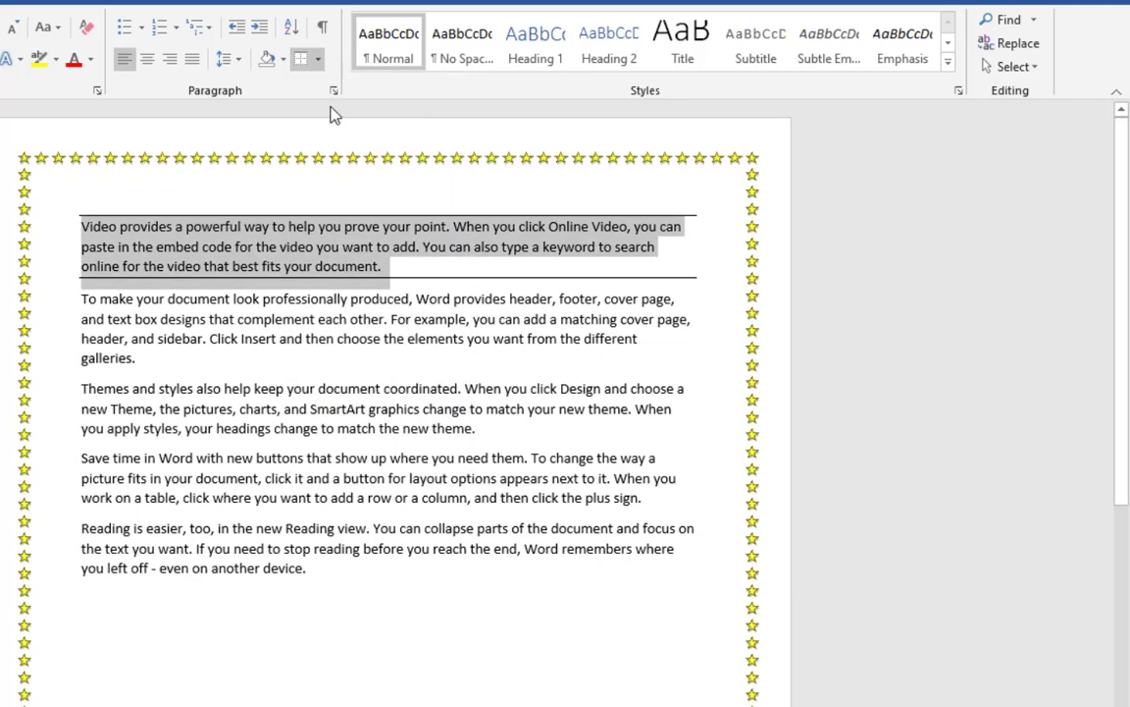
Add a right border and a left border to the first paragraph to complete its frame.
left_click(317, 60)
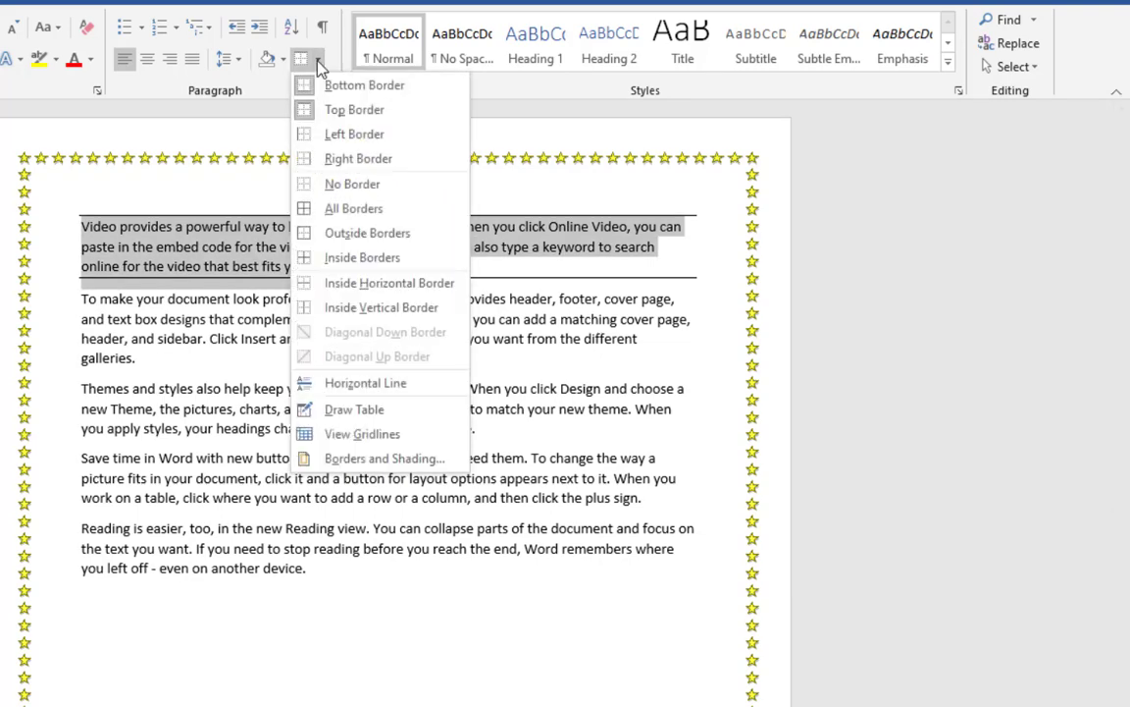
left_click(339, 160)
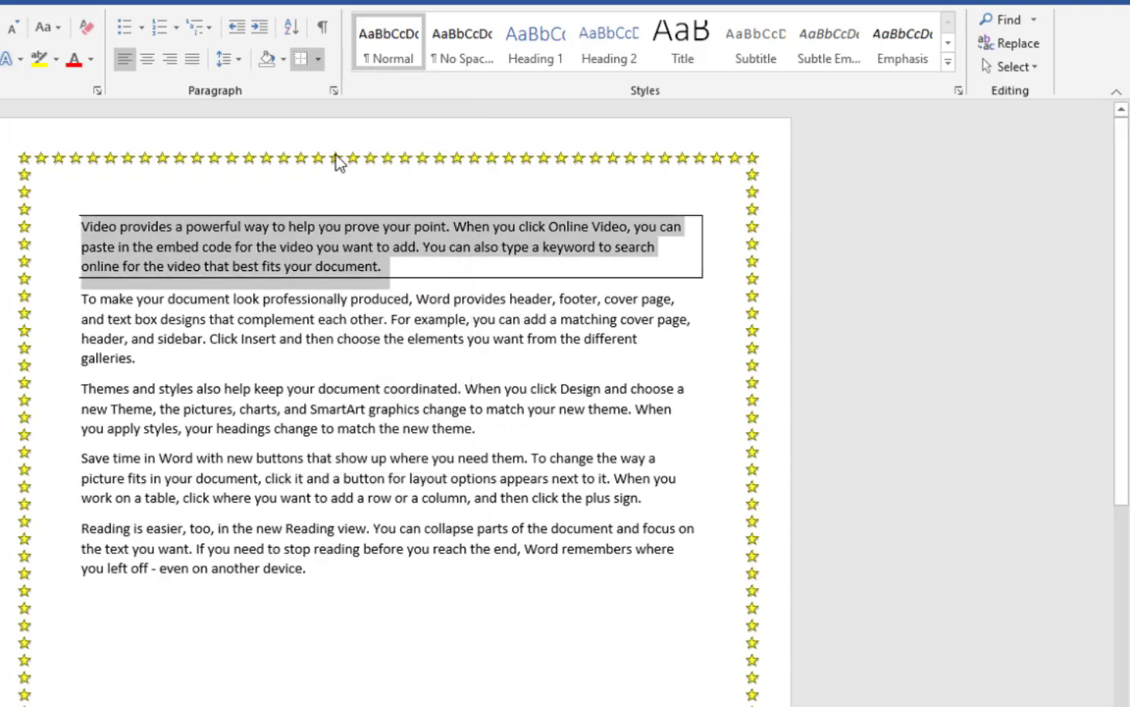
left_click(317, 60)
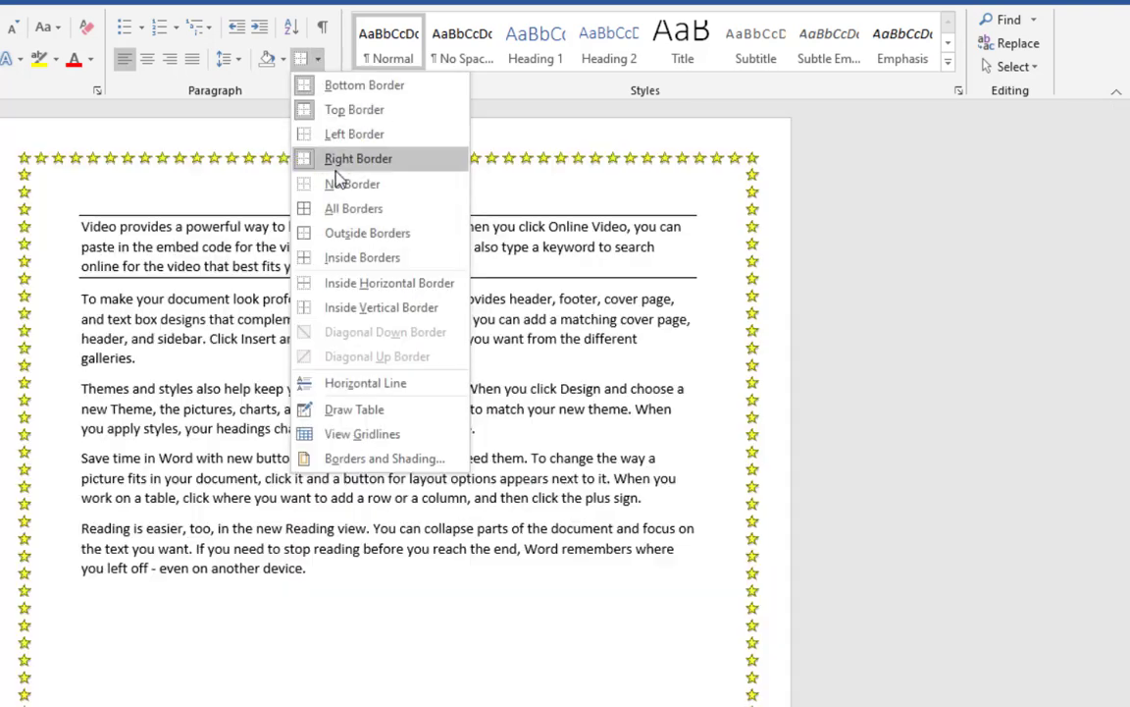
left_click(345, 135)
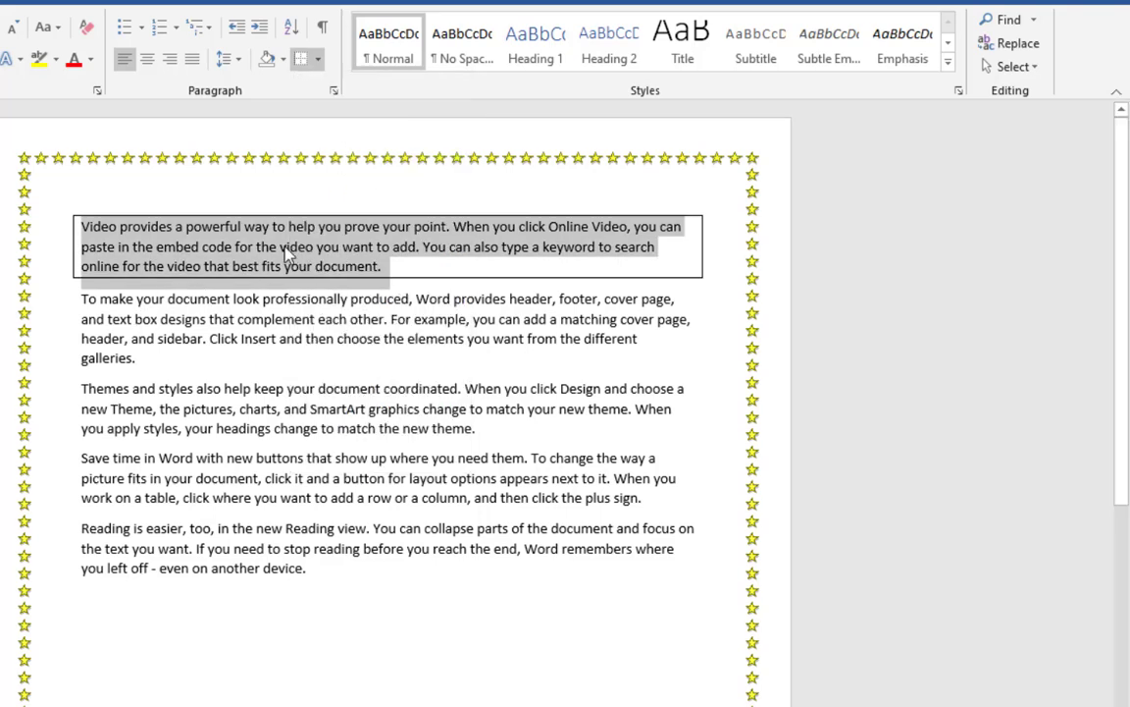
left_click(75, 299)
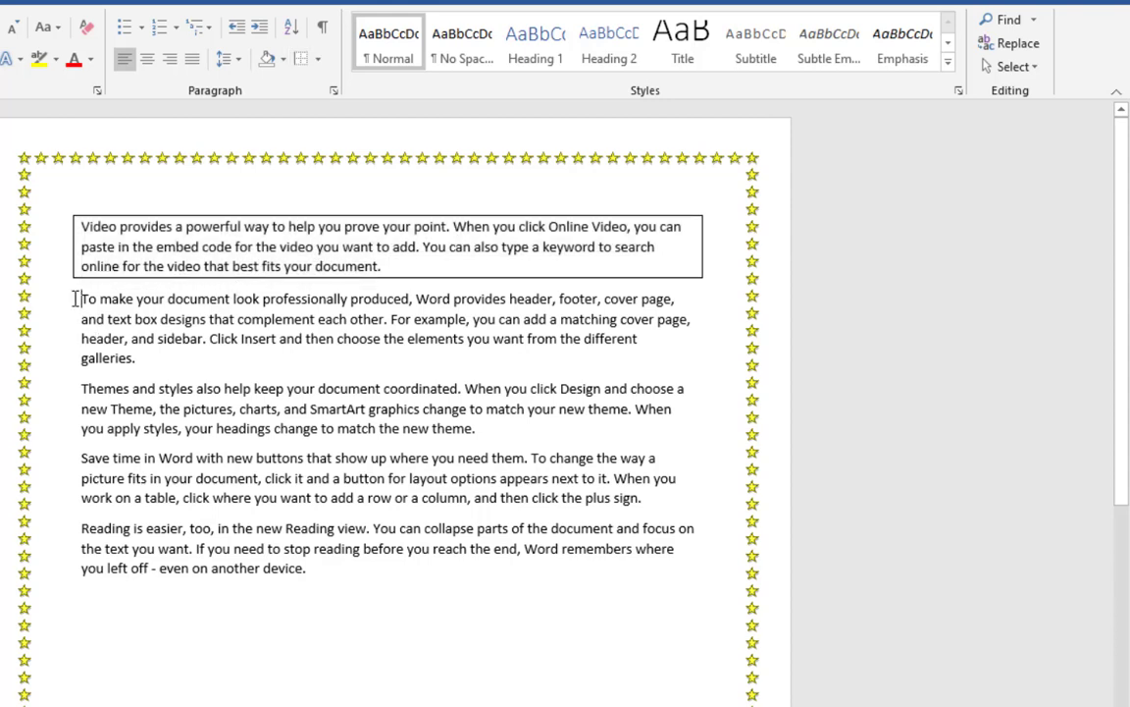
Add a left border to the second paragraph, beginning "To make your document".
left_click_drag(74, 298, 143, 363)
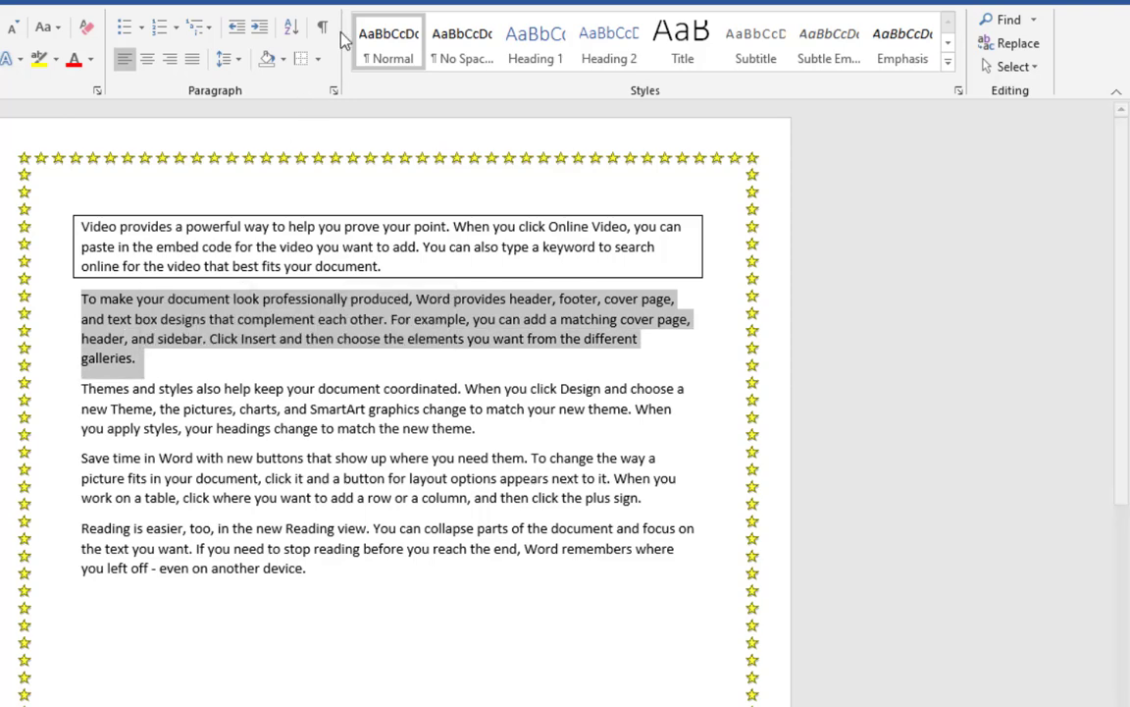
left_click(319, 61)
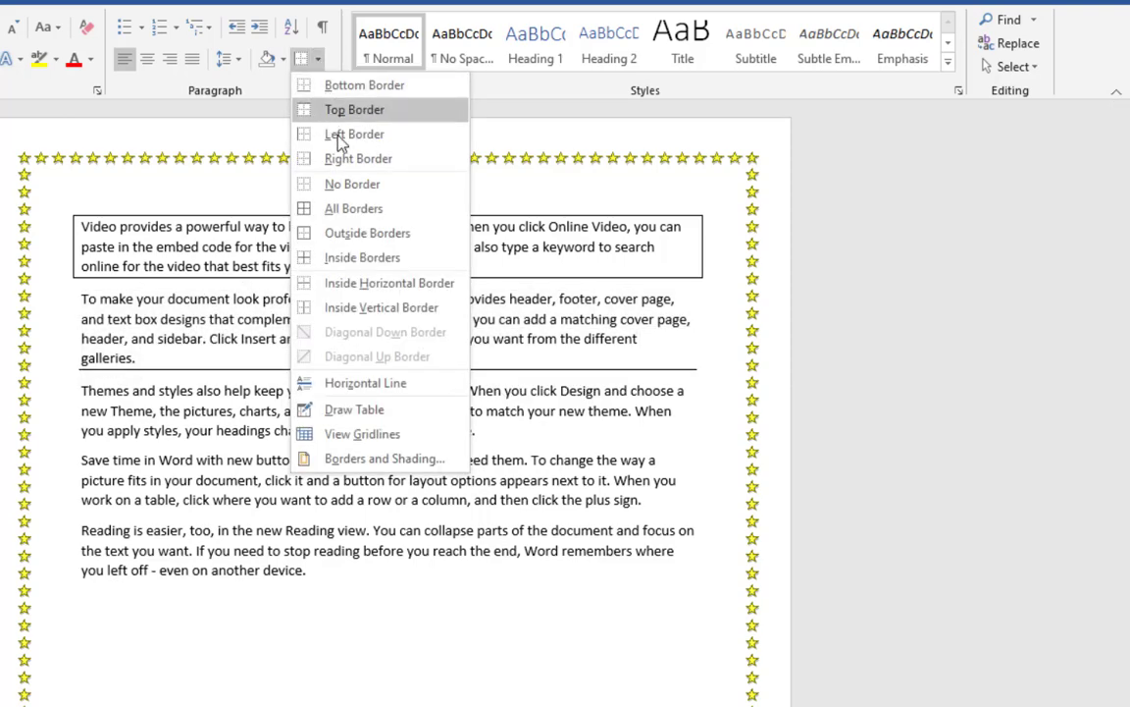
left_click(338, 137)
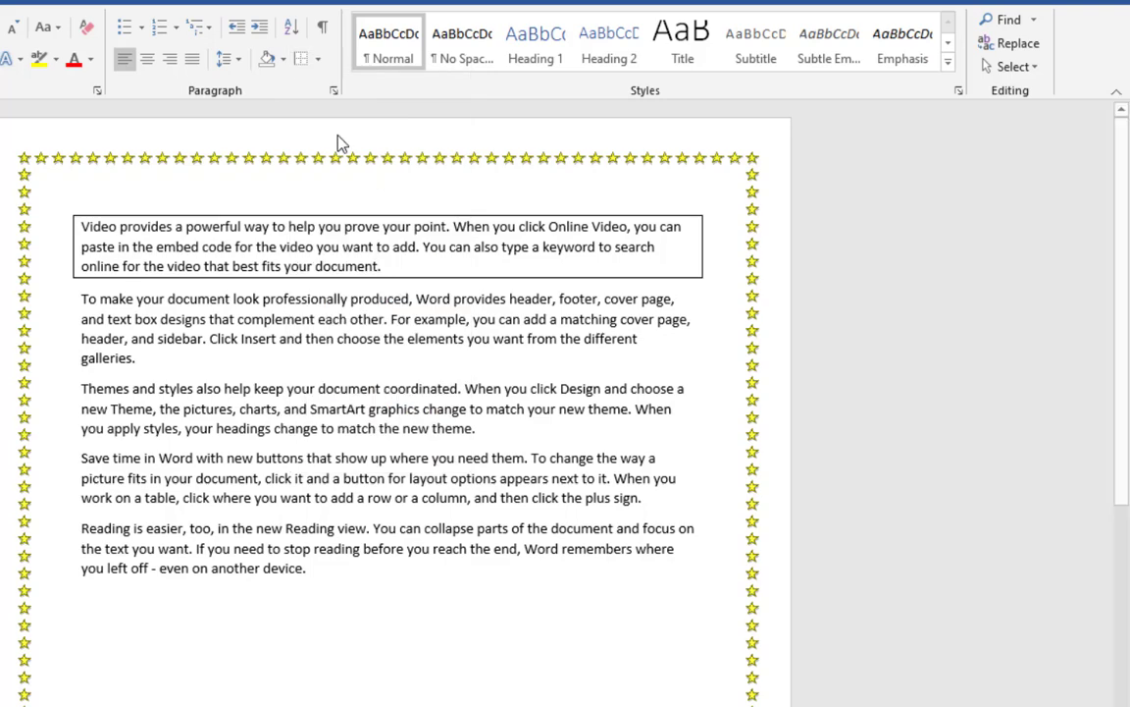
left_click(206, 351)
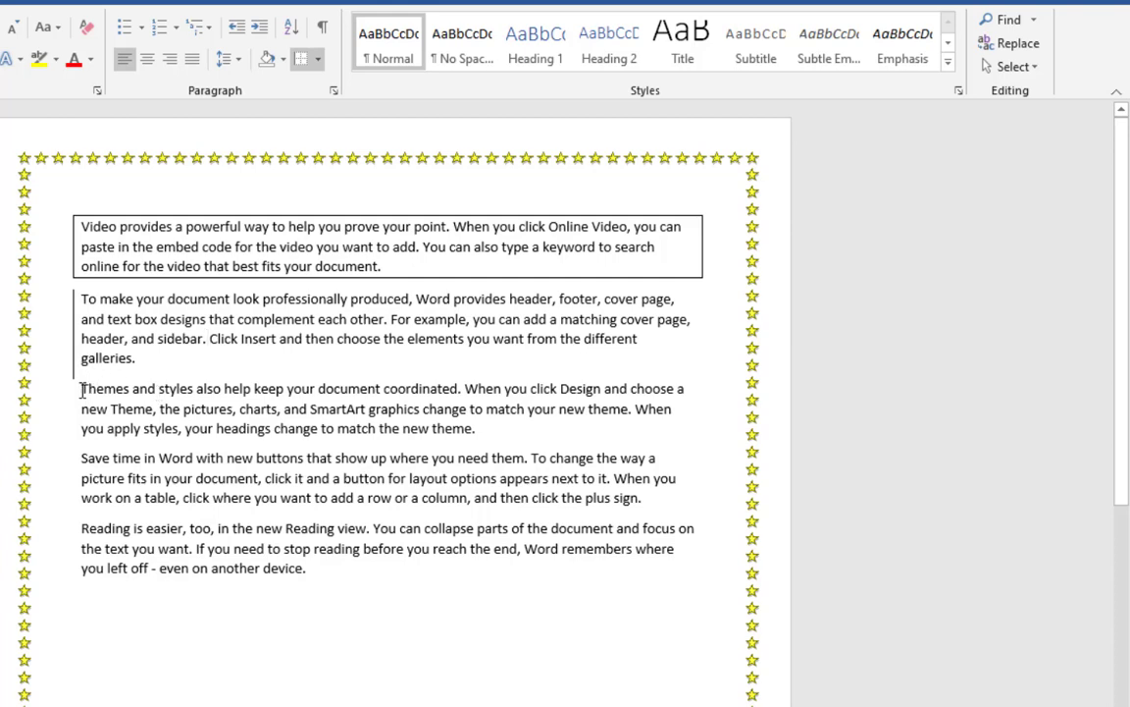
Shade the third paragraph, beginning "Themes and styles", with the solid blue theme color as fill, keeping the Clear pattern style.
left_click_drag(83, 389, 483, 435)
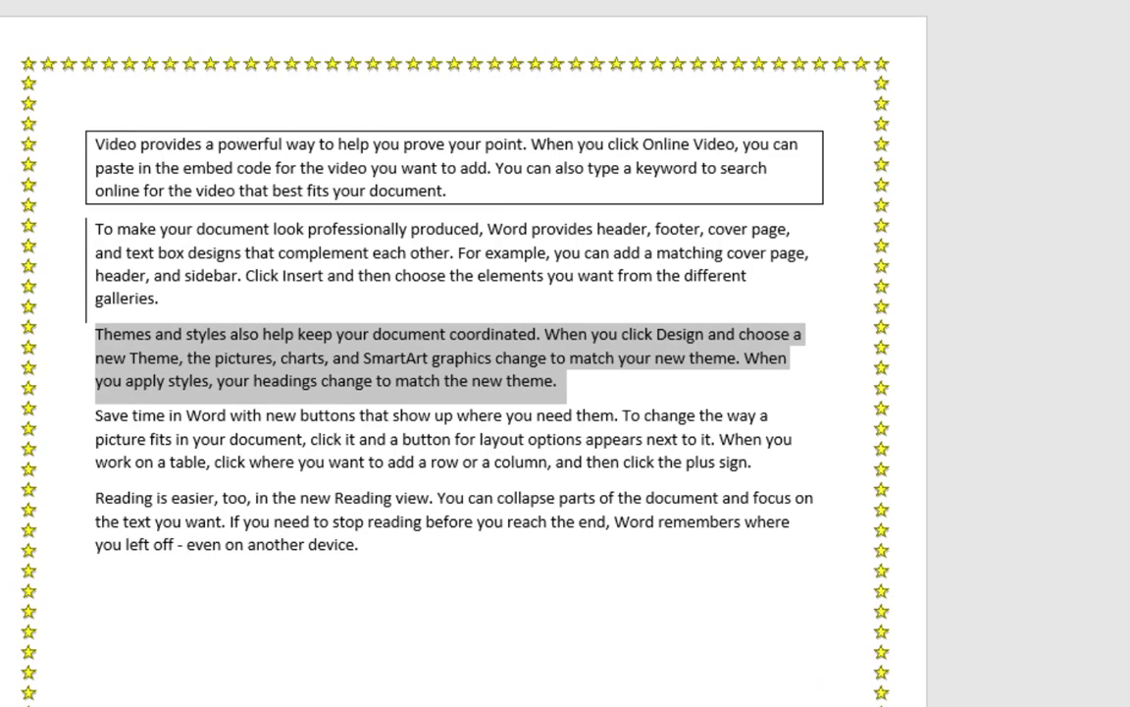
left_click(361, 0)
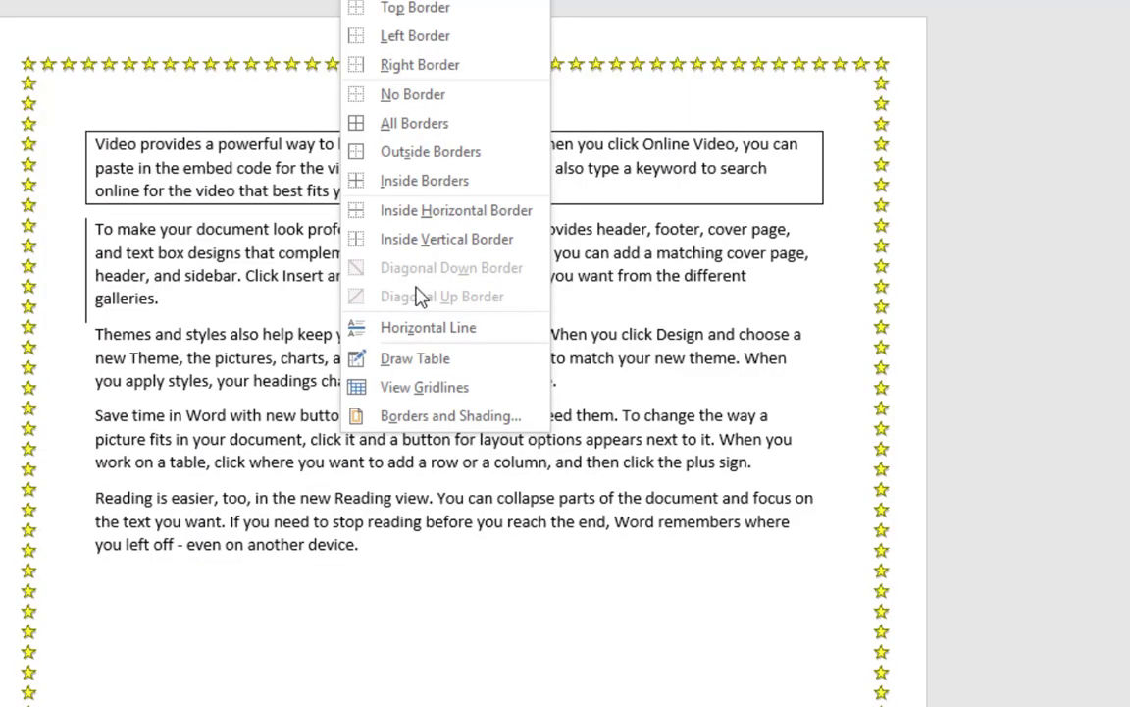
left_click(412, 420)
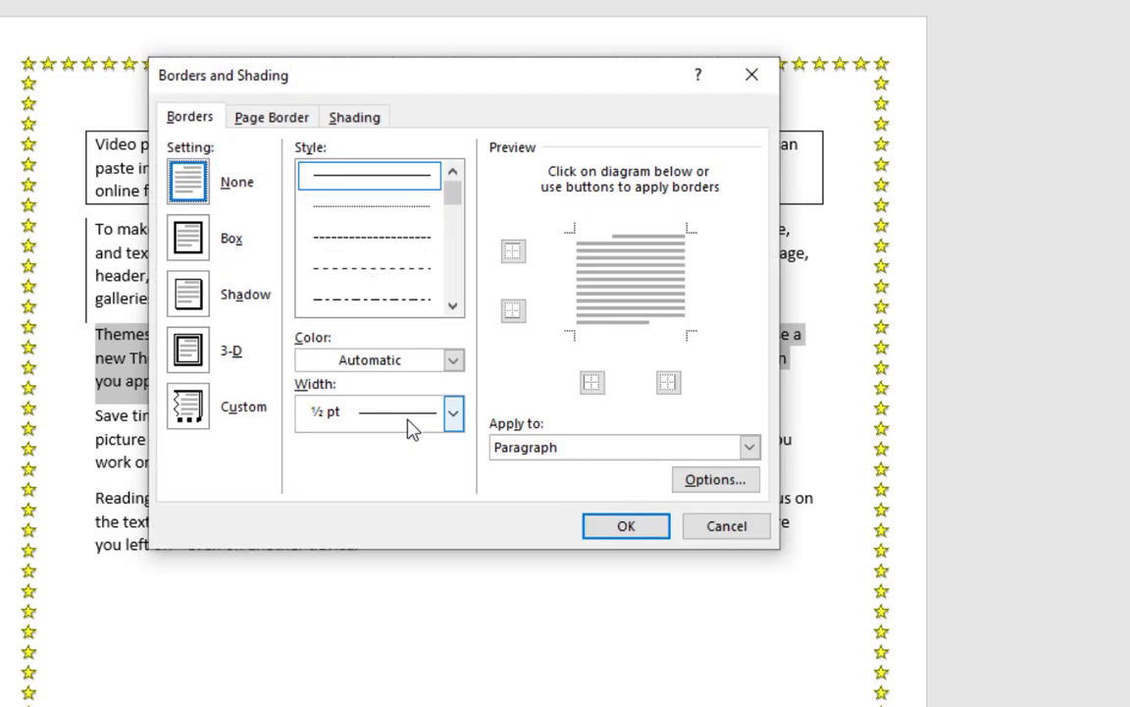
left_click(356, 122)
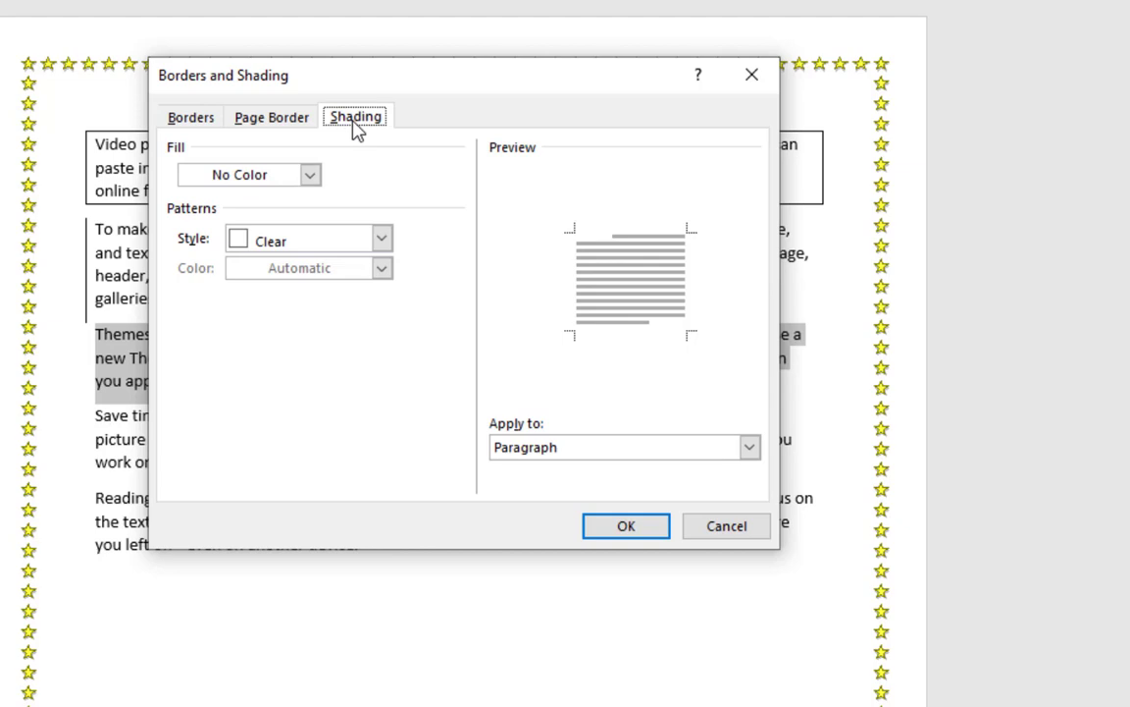
left_click(382, 240)
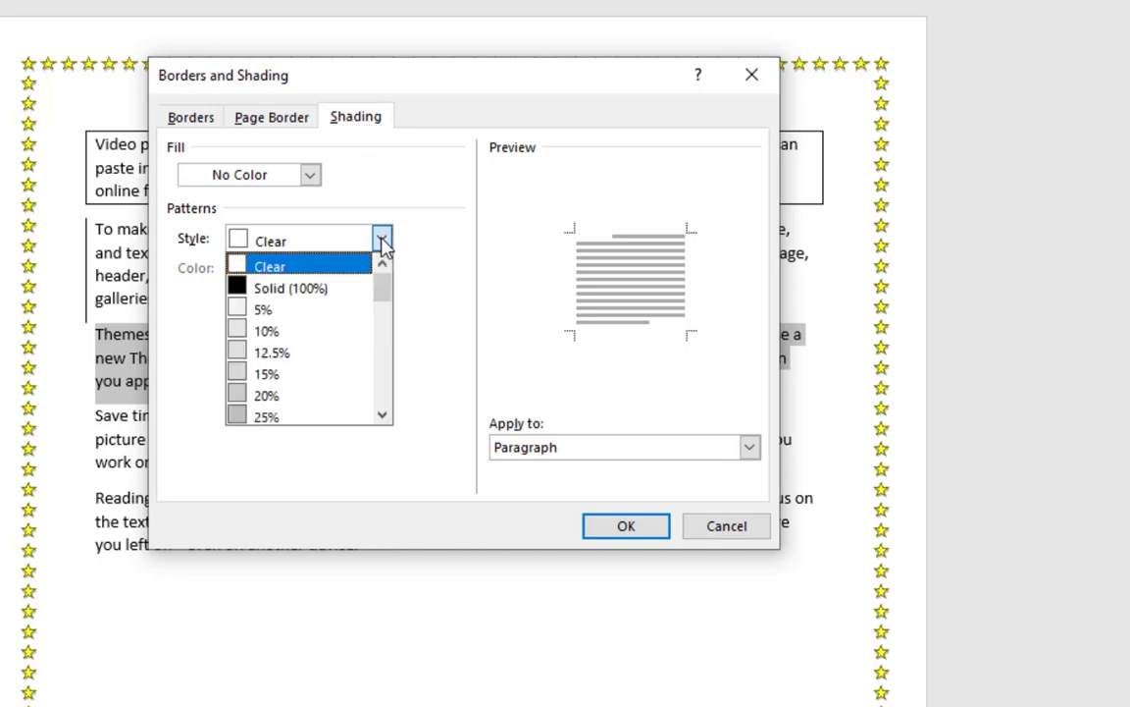
left_click(382, 242)
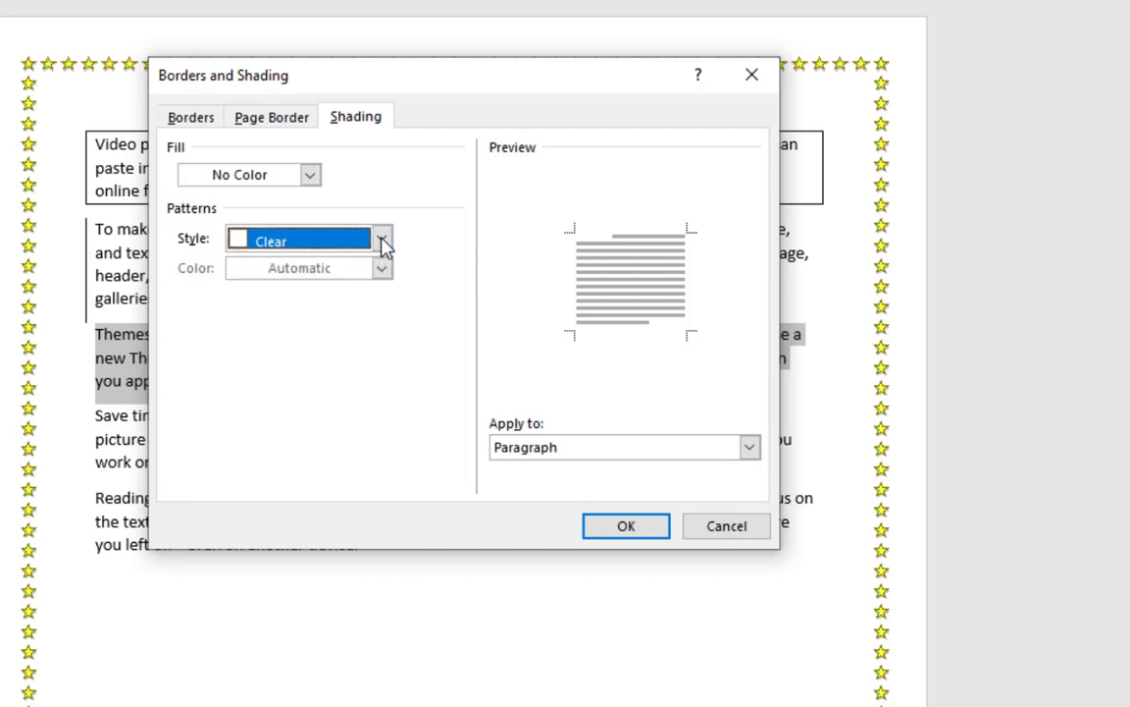
left_click(310, 177)
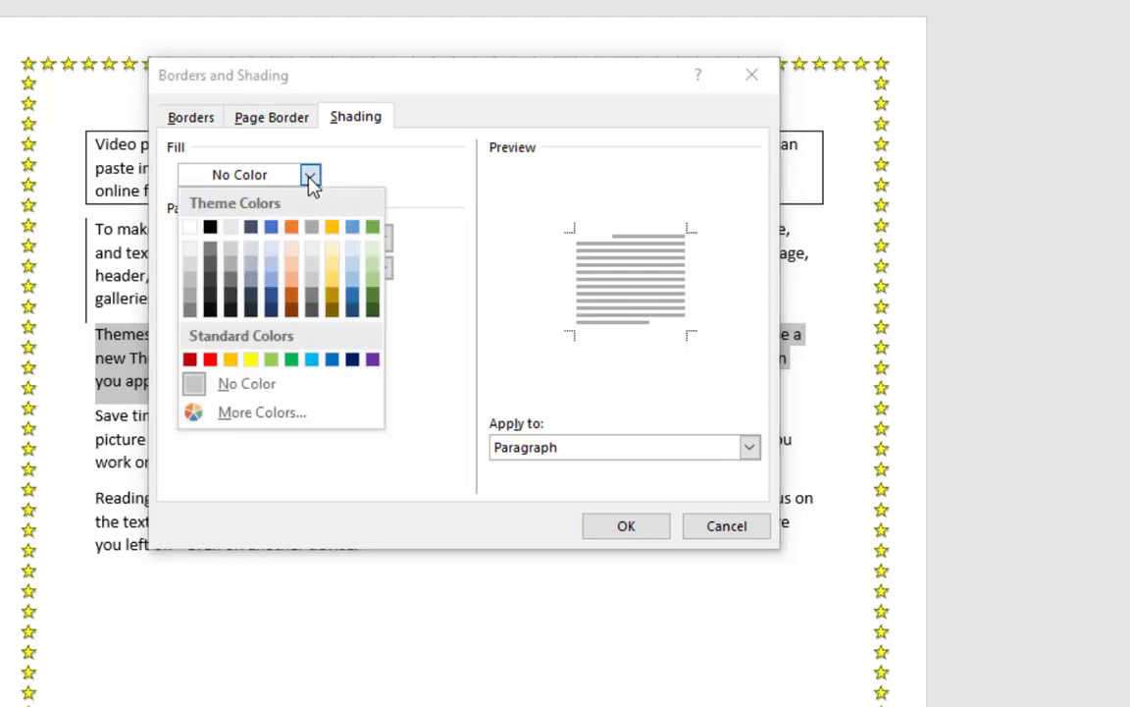
left_click(273, 227)
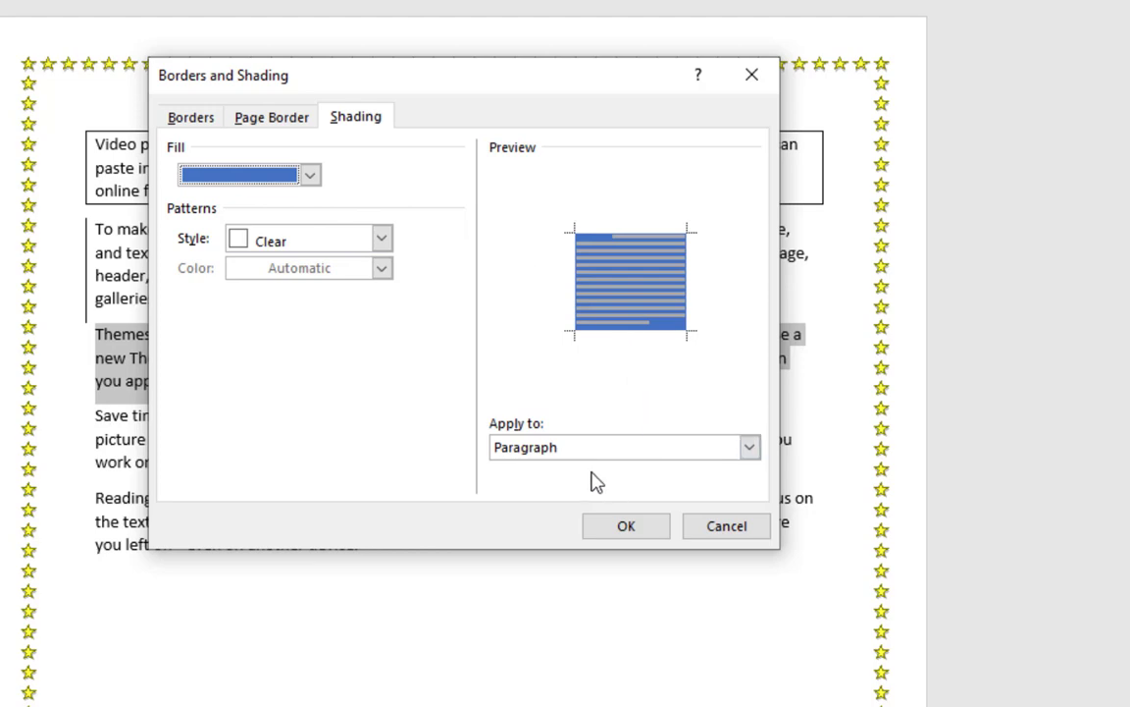
left_click(619, 528)
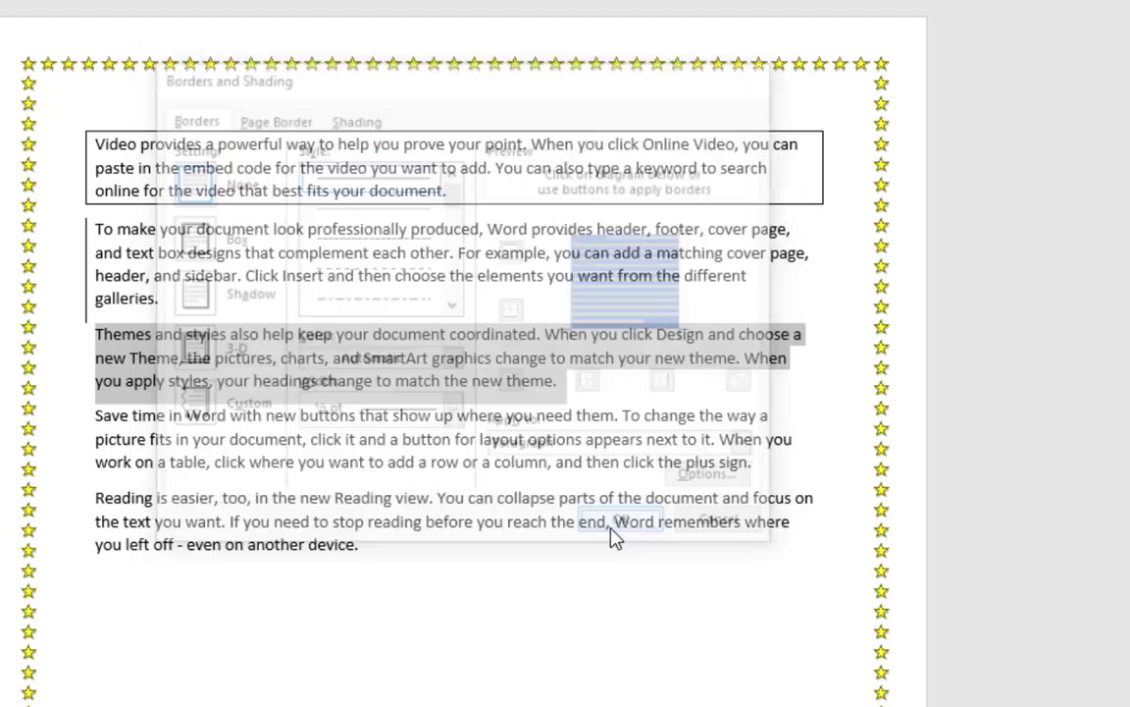
left_click(321, 437)
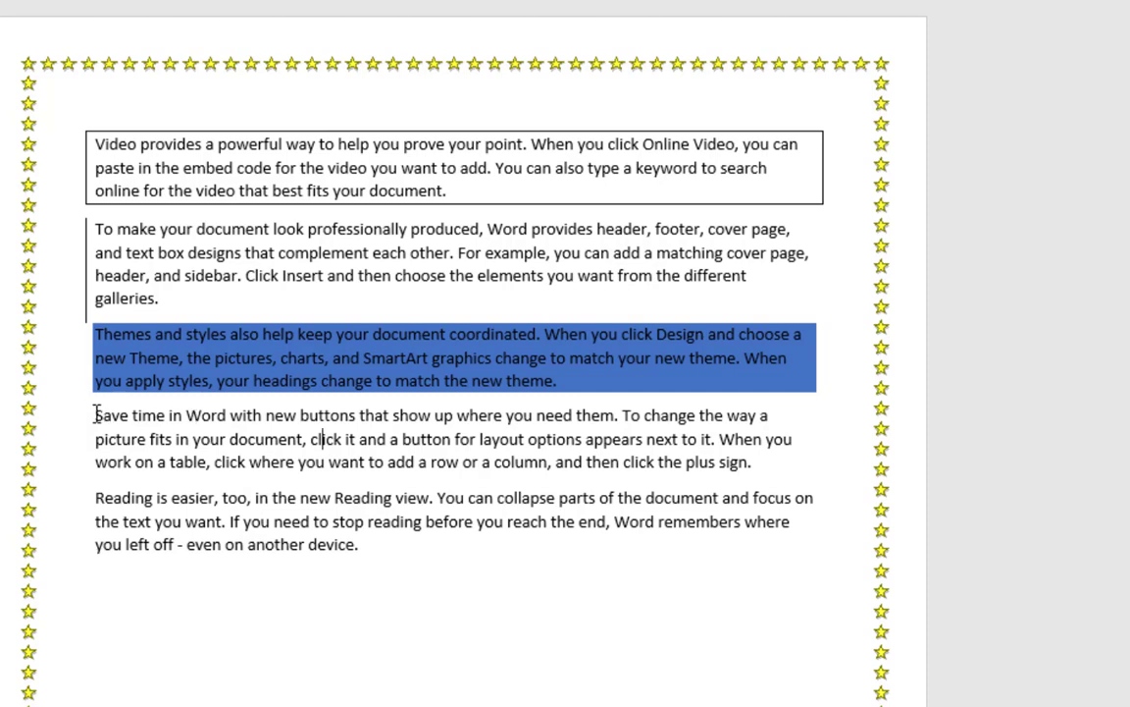
Apply a Box border to the fourth paragraph, beginning "Save time in Word", using the 3 pt shaded line style with black outside and gray inside.
left_click_drag(96, 414, 767, 459)
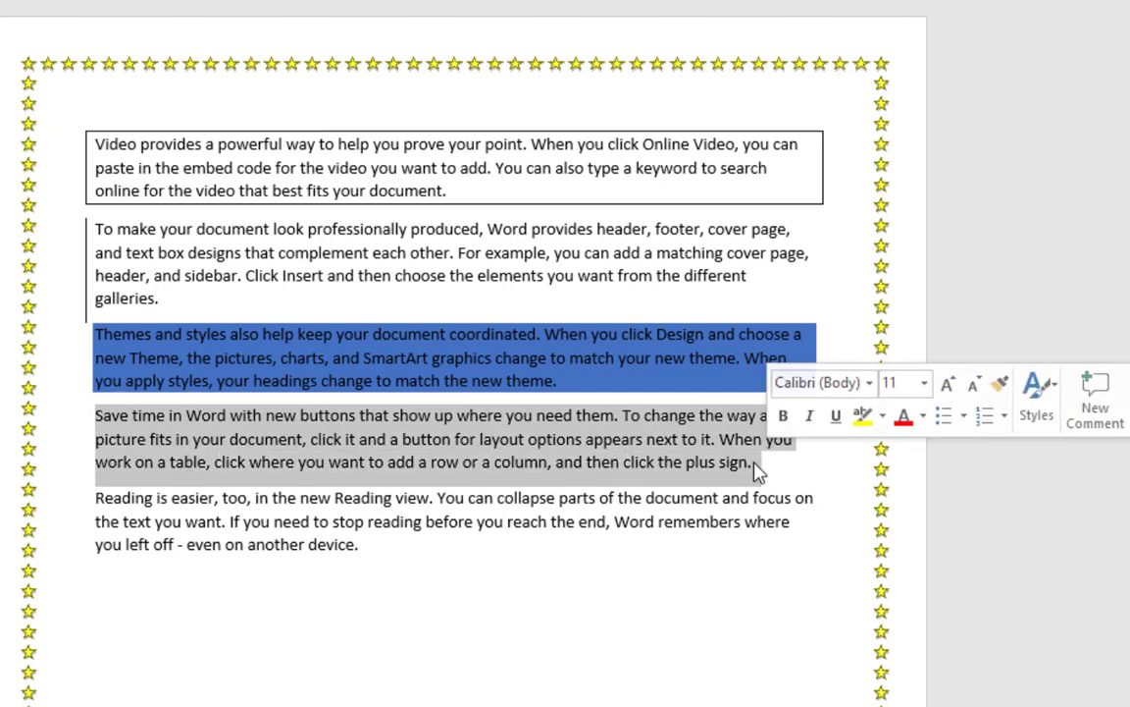
left_click(748, 466)
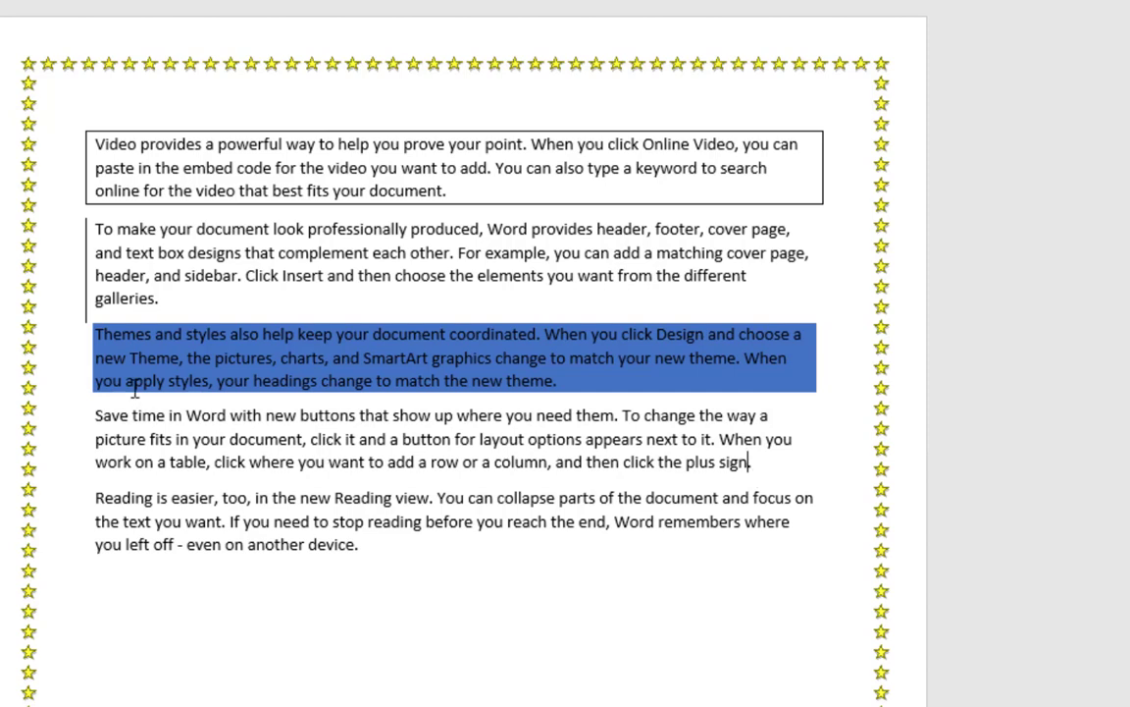
left_click(95, 415)
left_click_drag(97, 414, 773, 466)
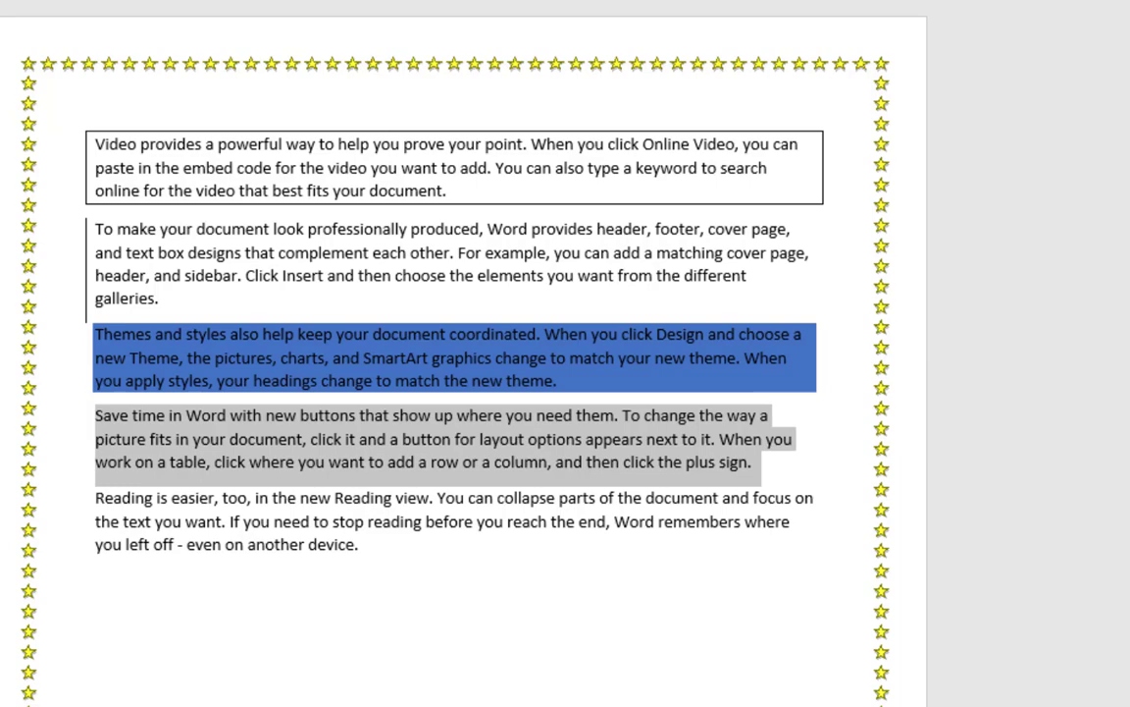
left_click(370, 1)
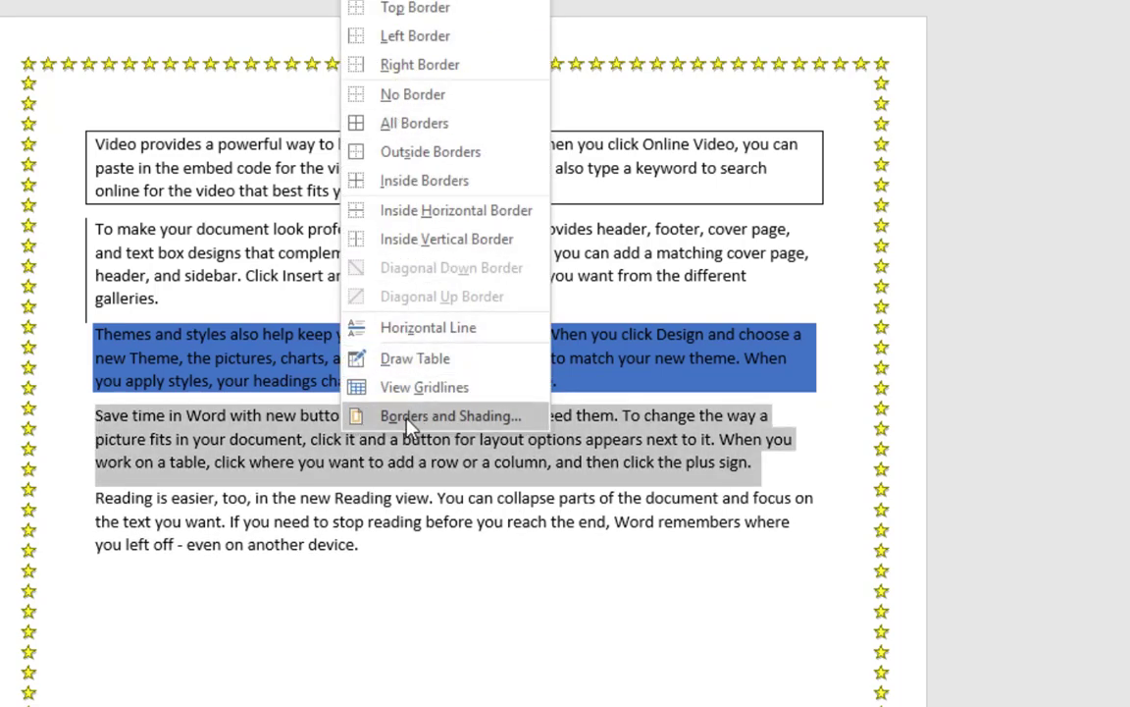
left_click(409, 422)
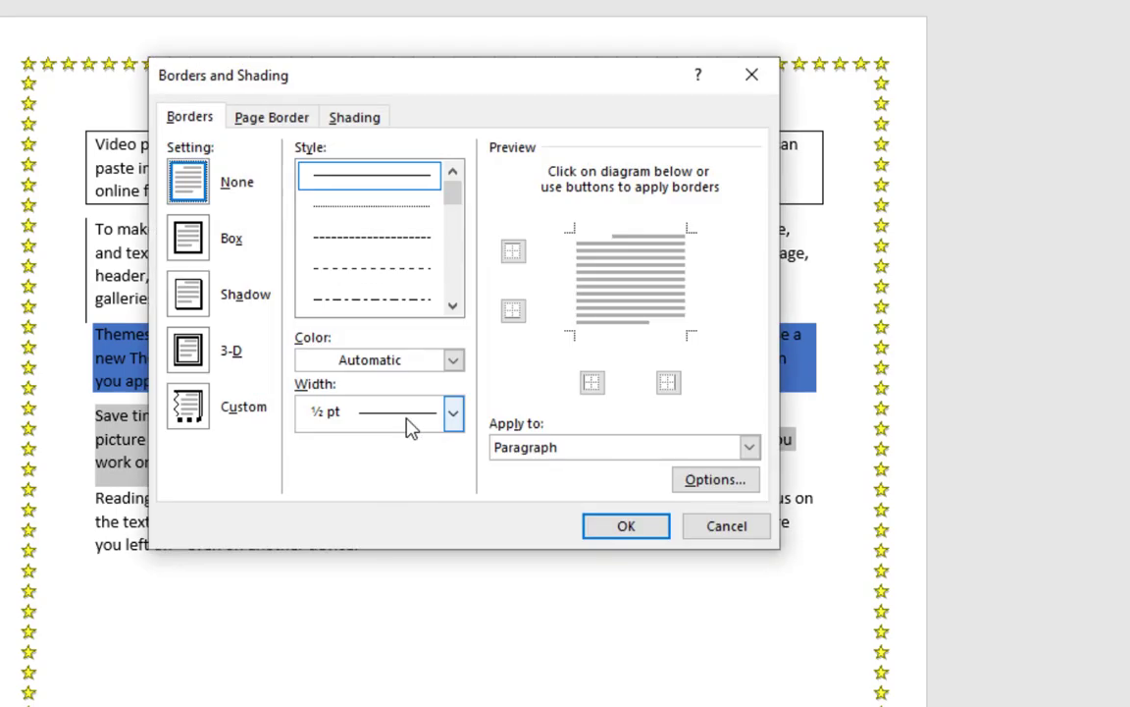
left_click(191, 241)
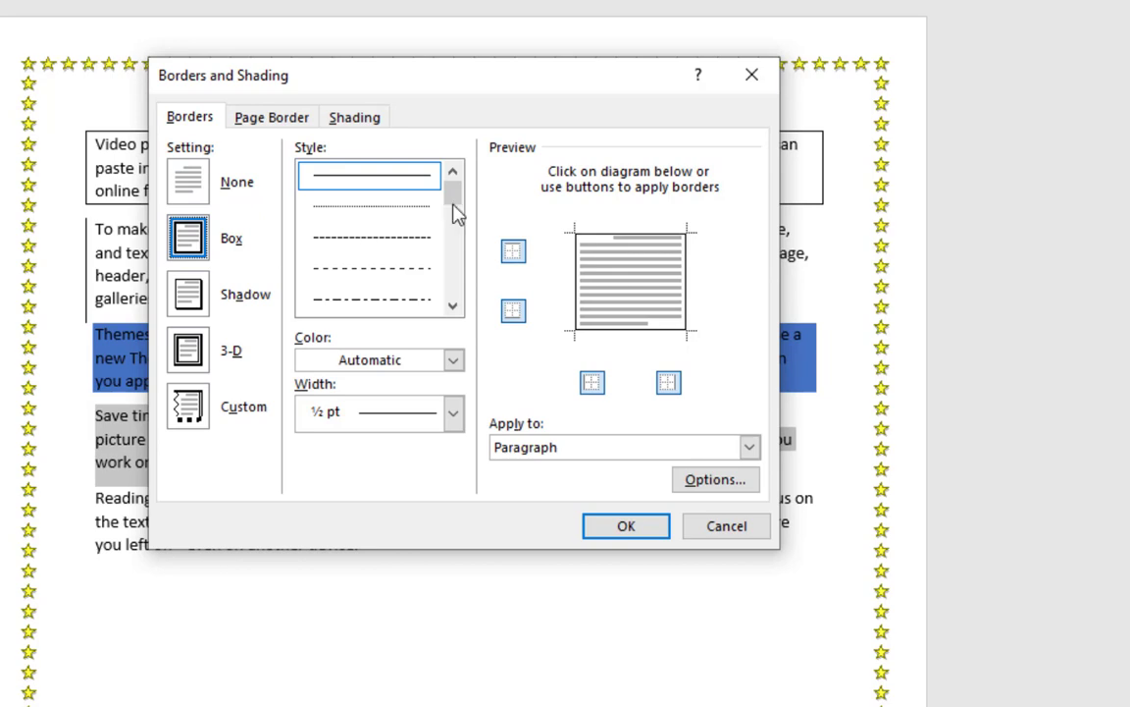
left_click_drag(456, 201, 452, 285)
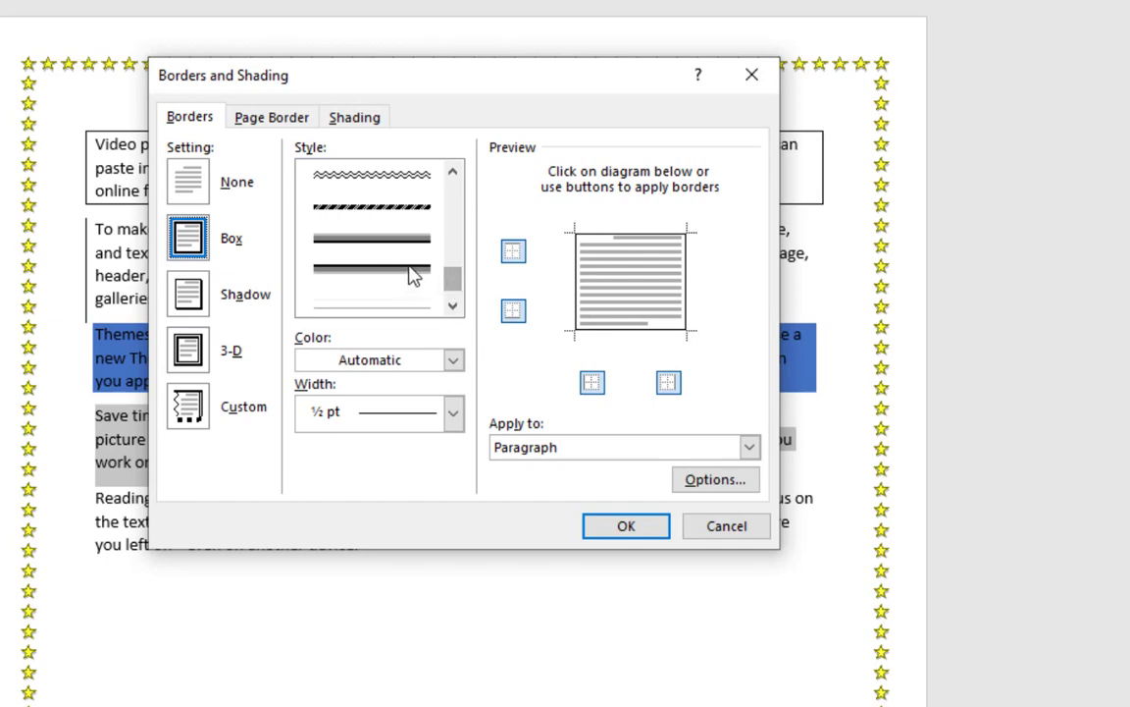
left_click(414, 272)
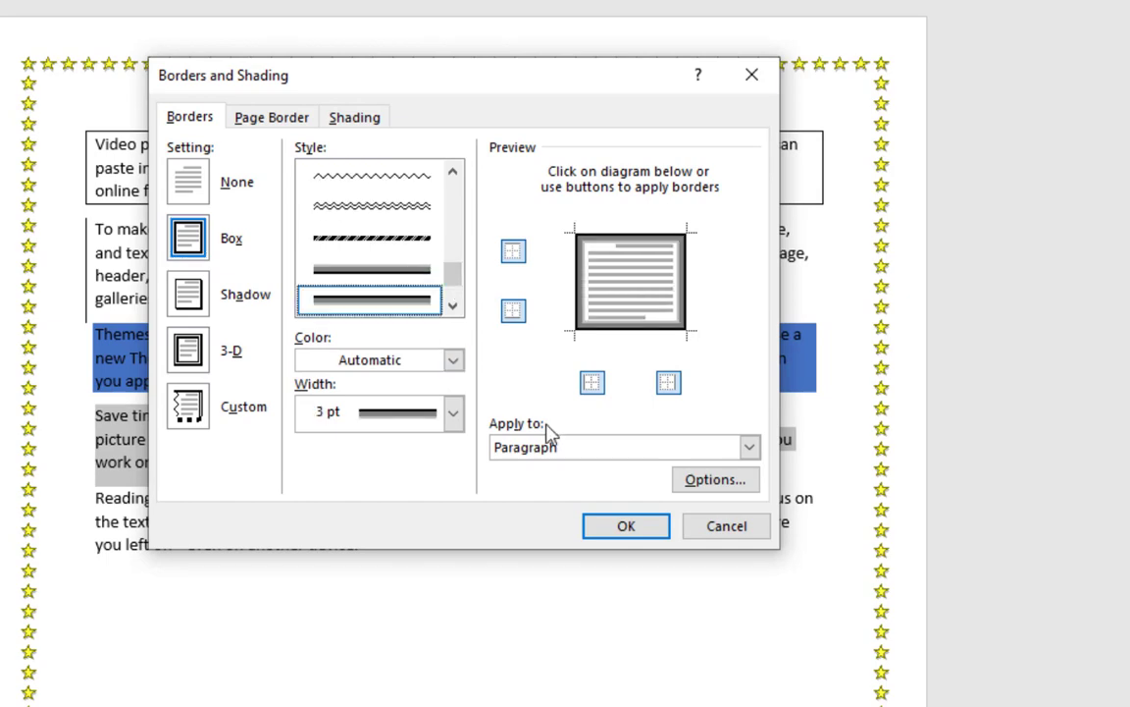
left_click(618, 528)
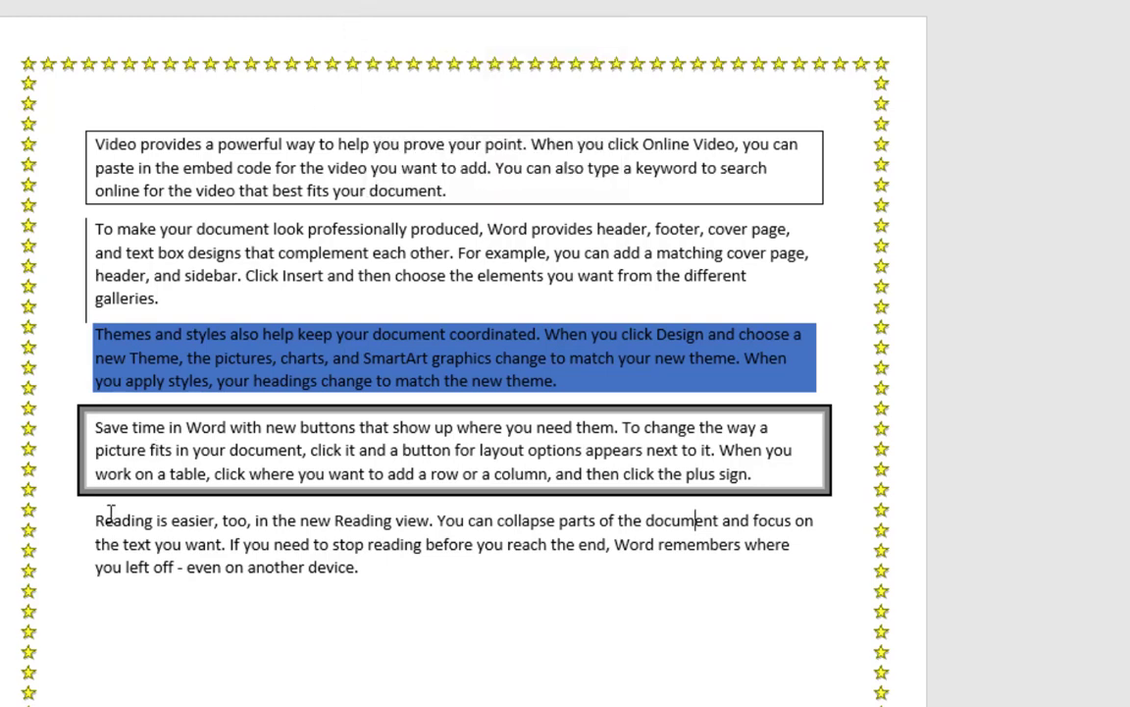
Apply a Box border to the last paragraph, beginning "Reading is easier", using the 3 pt shaded line style with gray outside and black inside.
left_click_drag(93, 522, 411, 558)
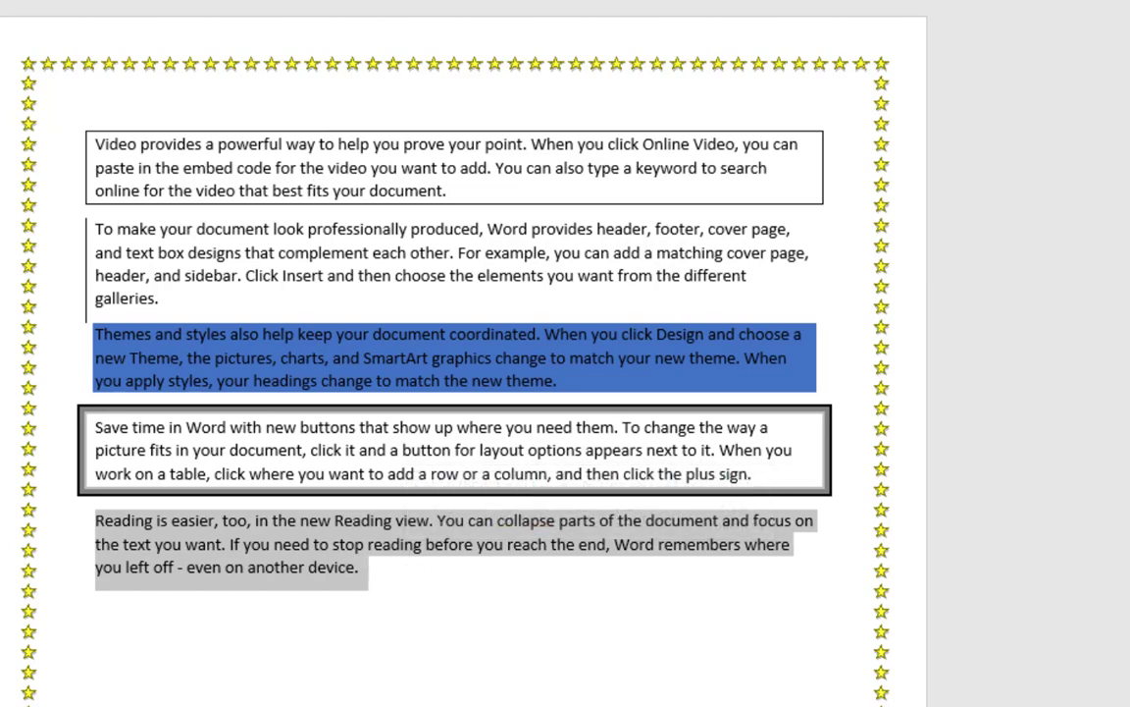
left_click(369, 1)
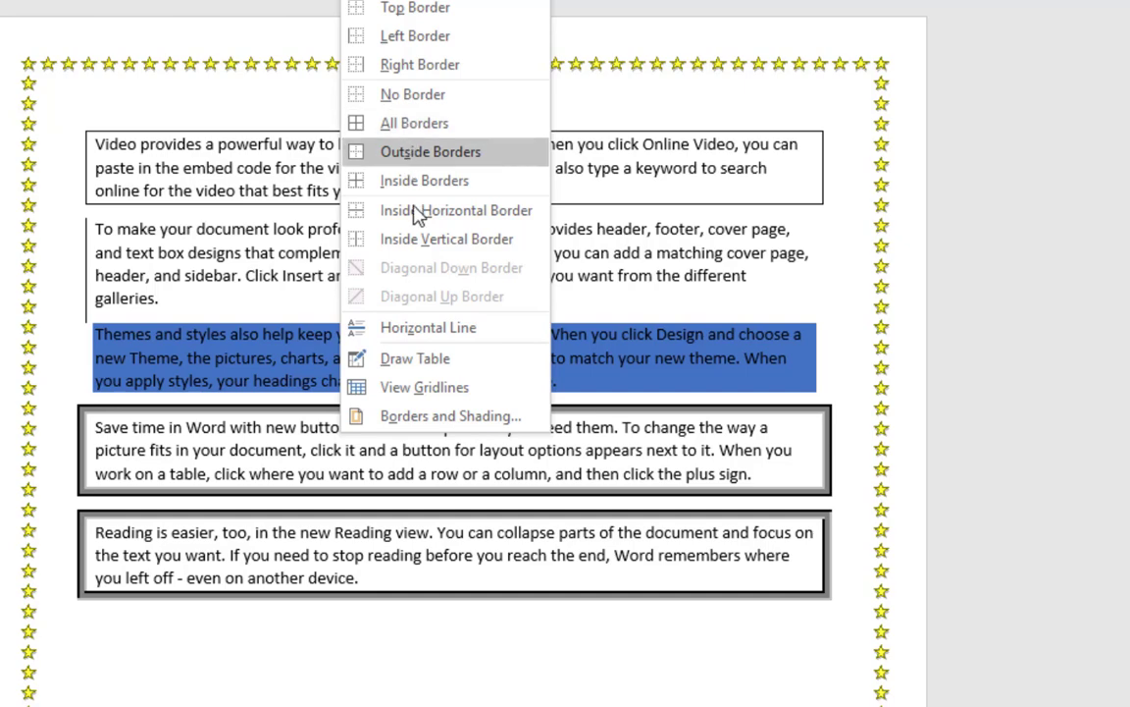
left_click(412, 422)
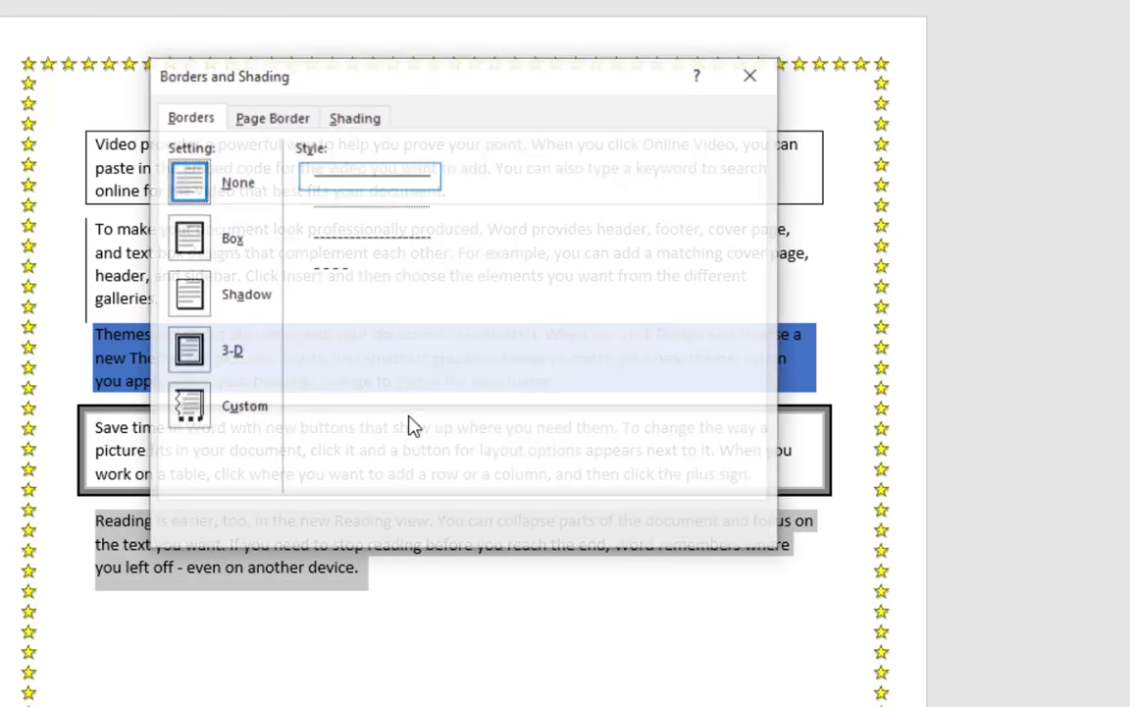
left_click(215, 254)
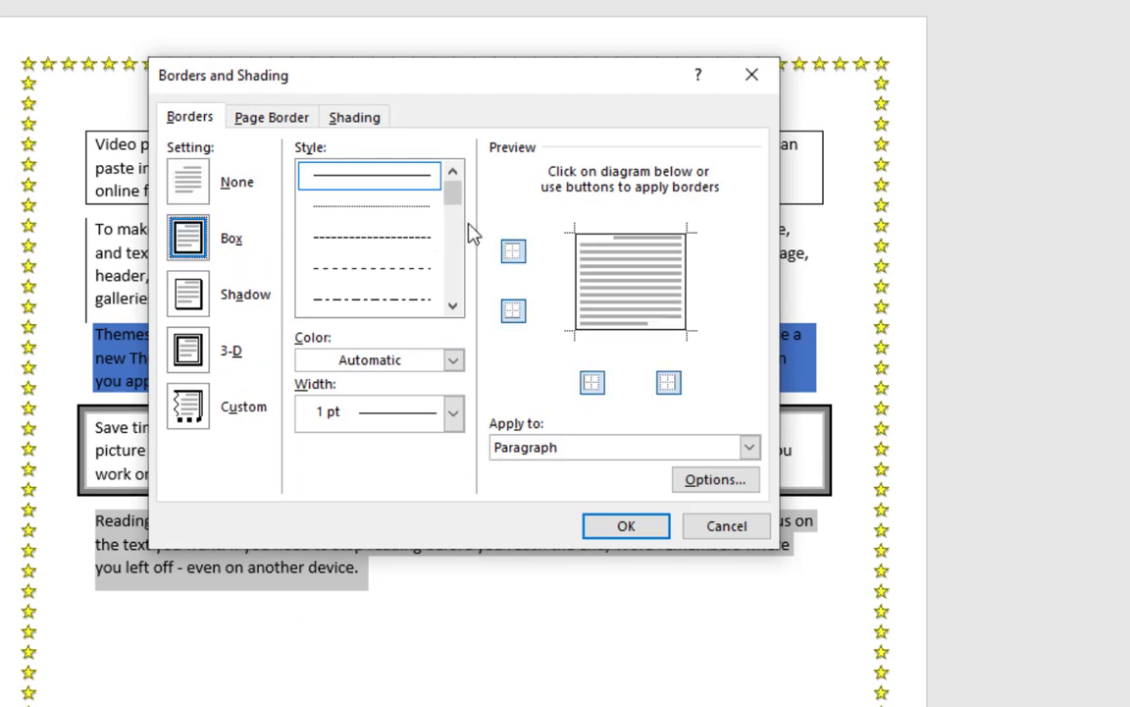
left_click_drag(458, 191, 455, 279)
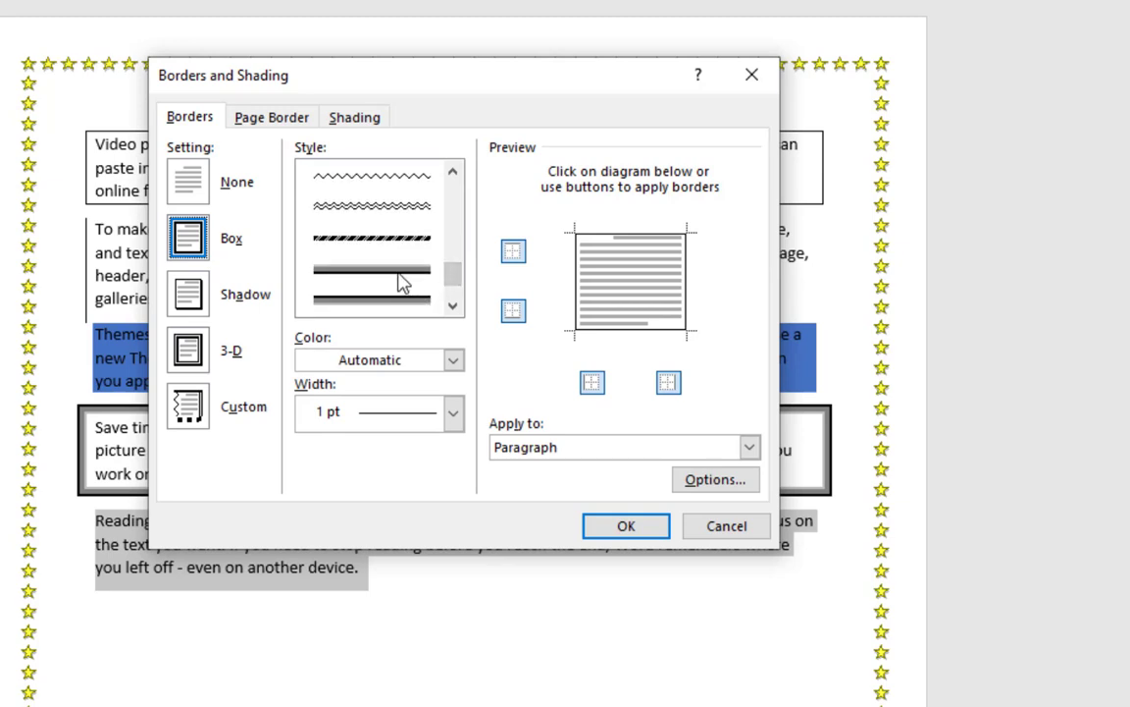
left_click(403, 282)
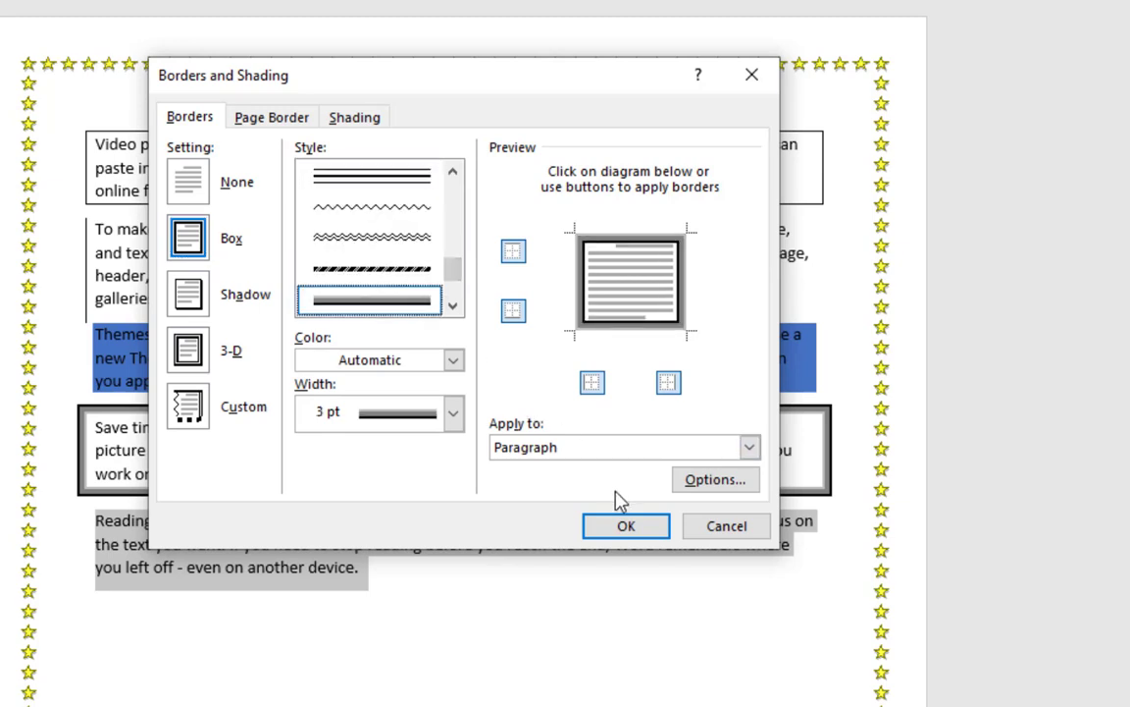
left_click(625, 527)
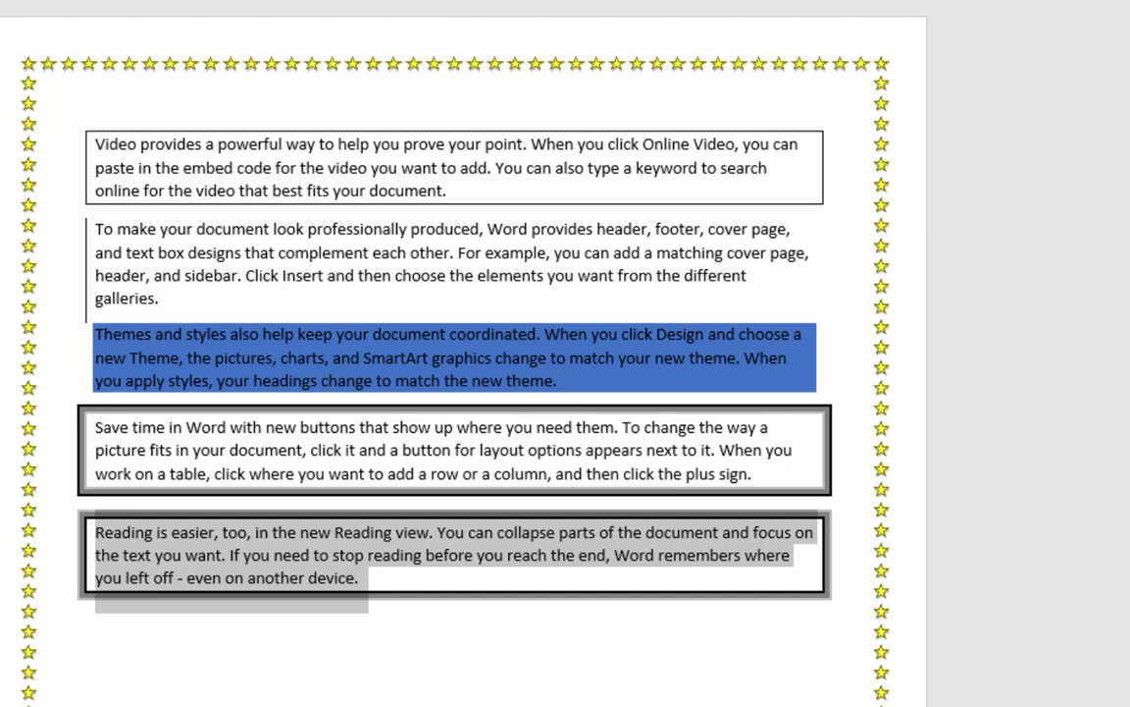
Review the border settings of the last paragraph and close them without changes, then deselect the paragraph.
left_click(376, 1)
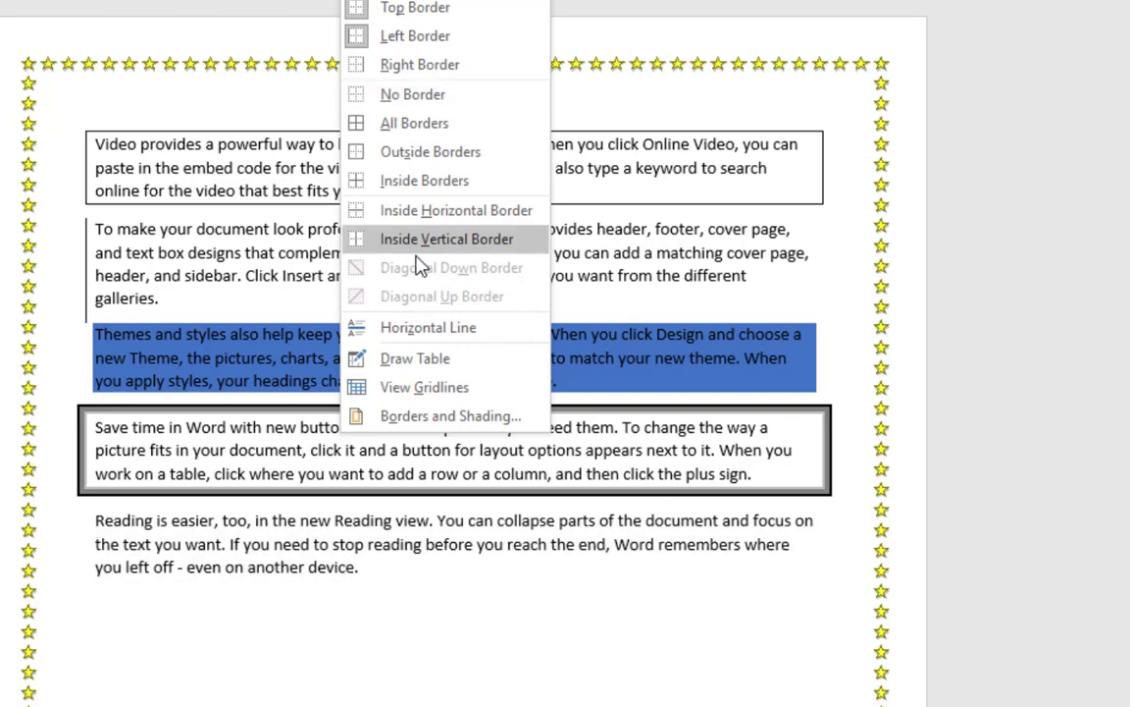
left_click(422, 417)
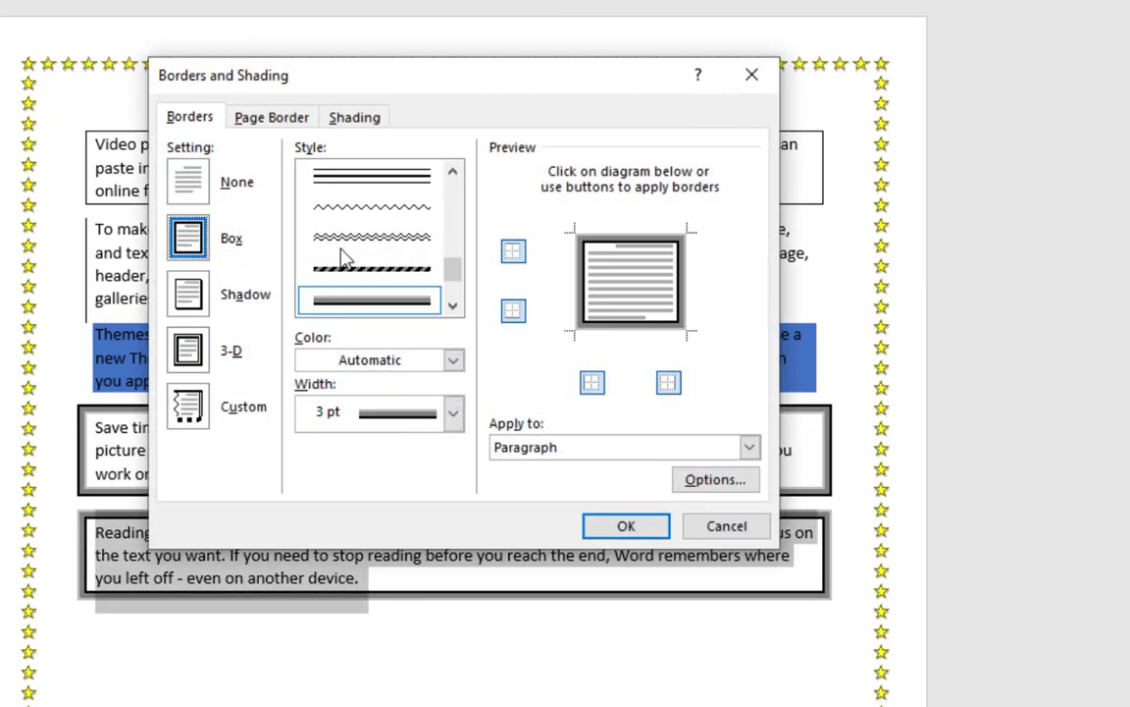
left_click(197, 130)
left_click(611, 538)
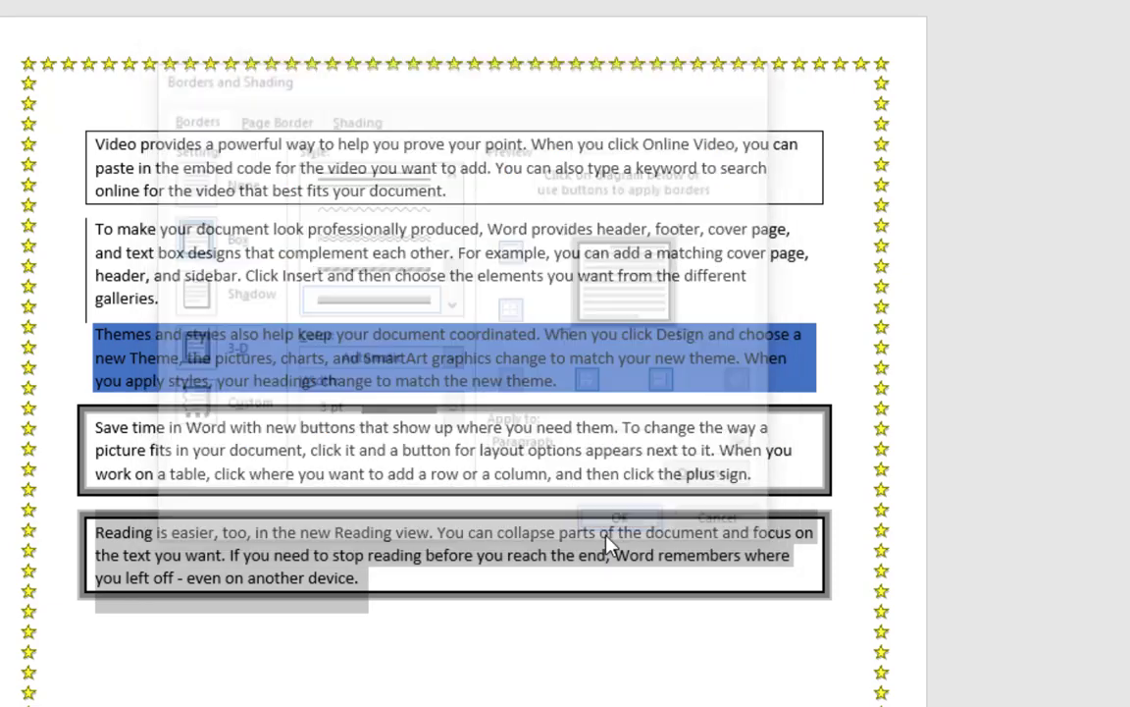
left_click(364, 629)
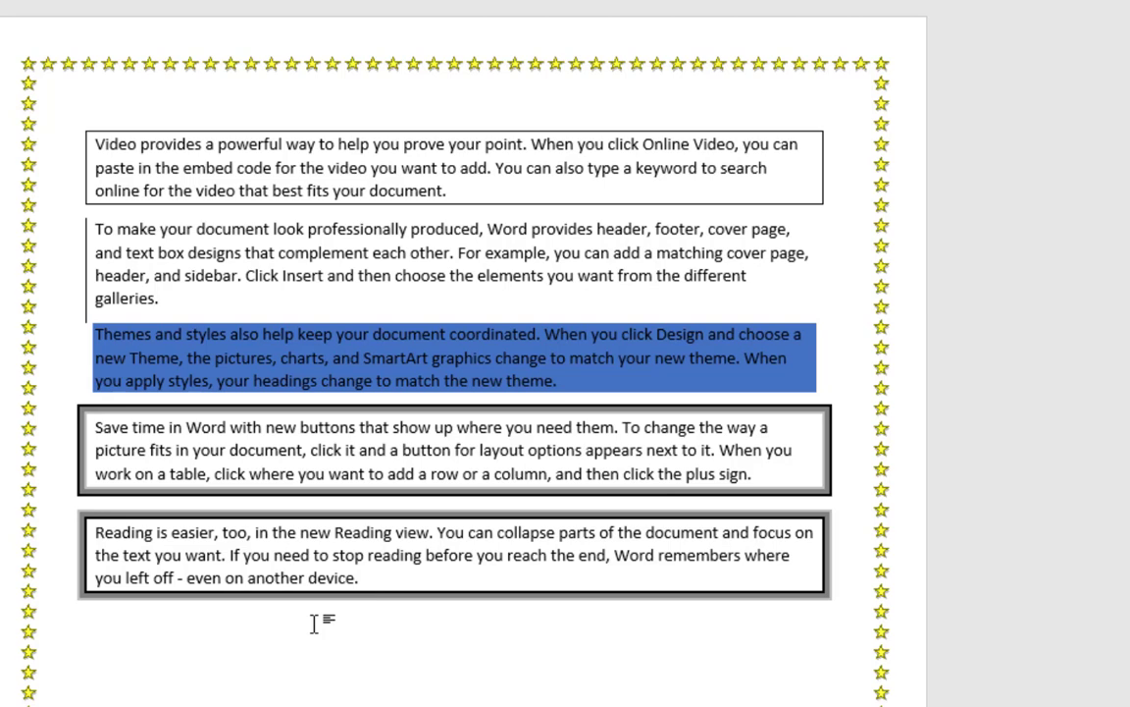
left_click(404, 579)
left_click(390, 622)
left_click_drag(141, 145, 94, 145)
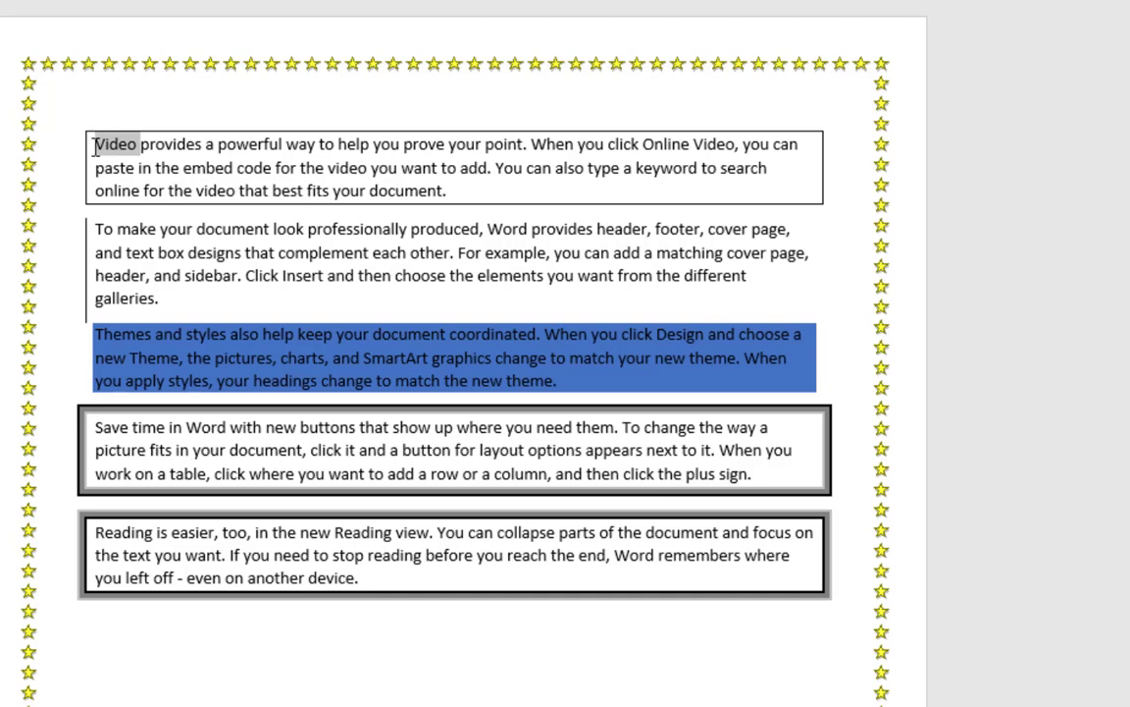
left_click(102, 157)
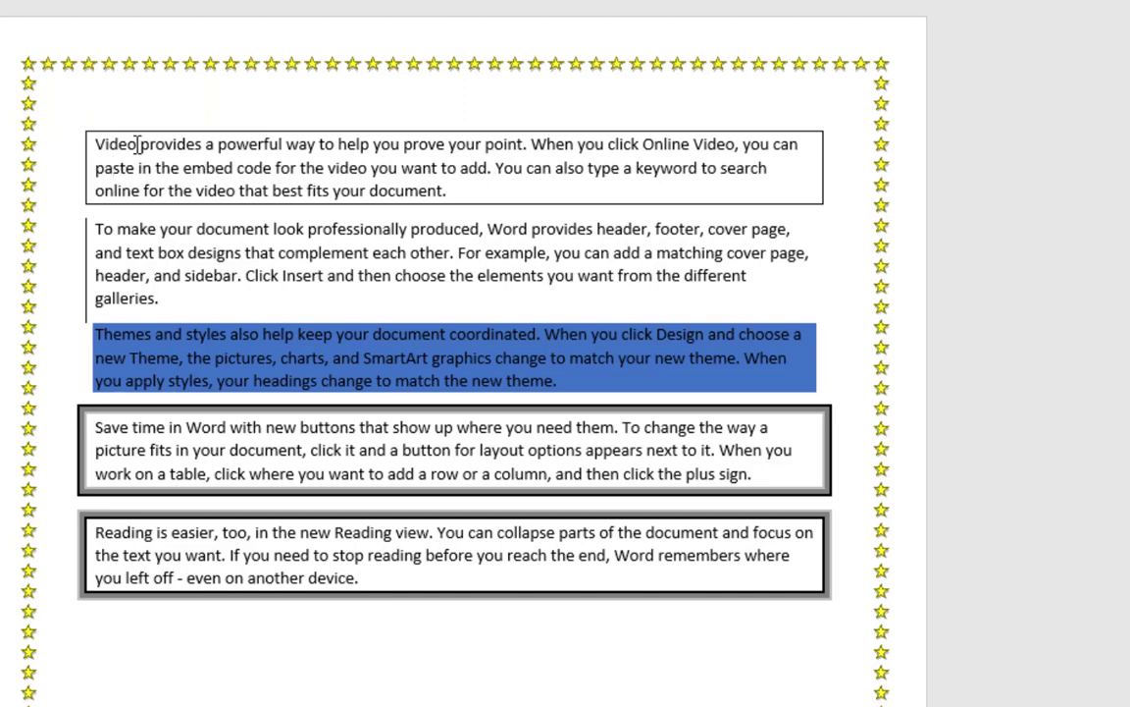
double_click(119, 145)
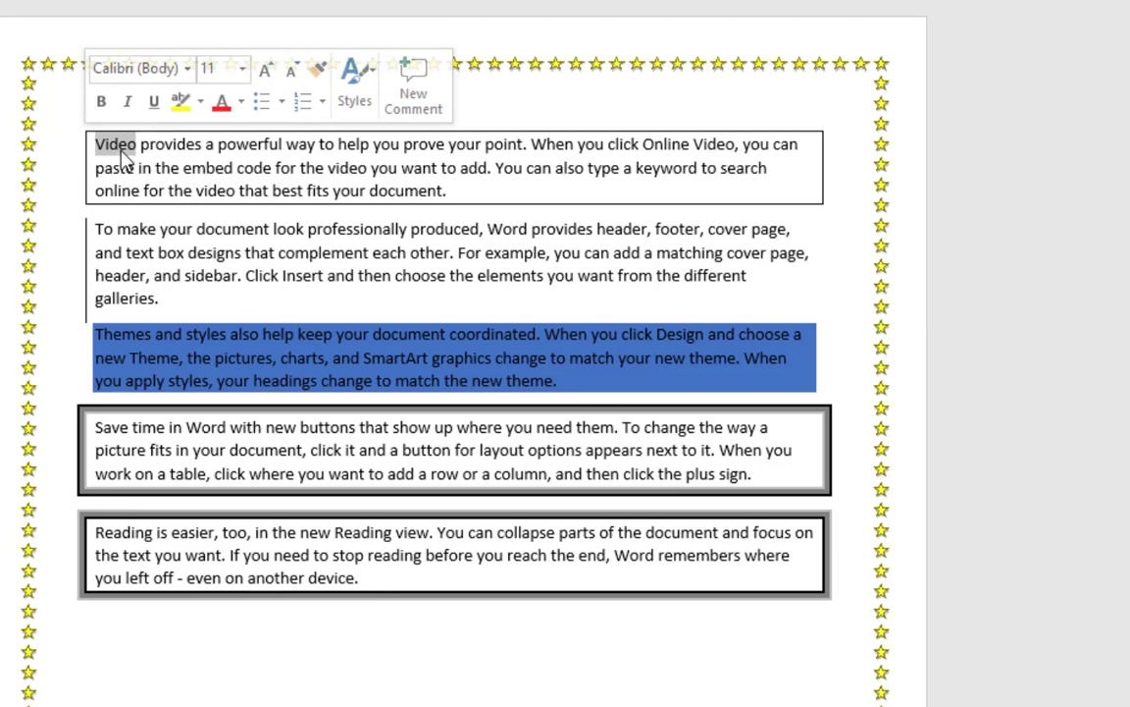
left_click(179, 167)
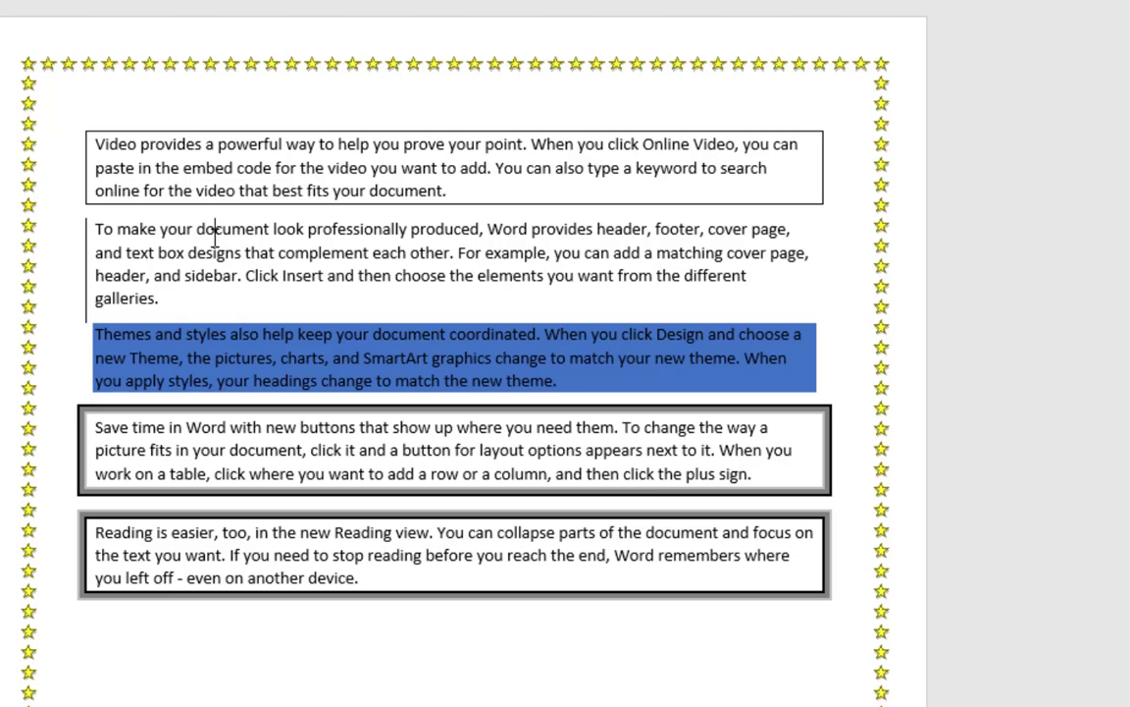
Replace every occurrence of "video" with "videos" throughout the document, and close Find and Replace.
key("ctrl+h")
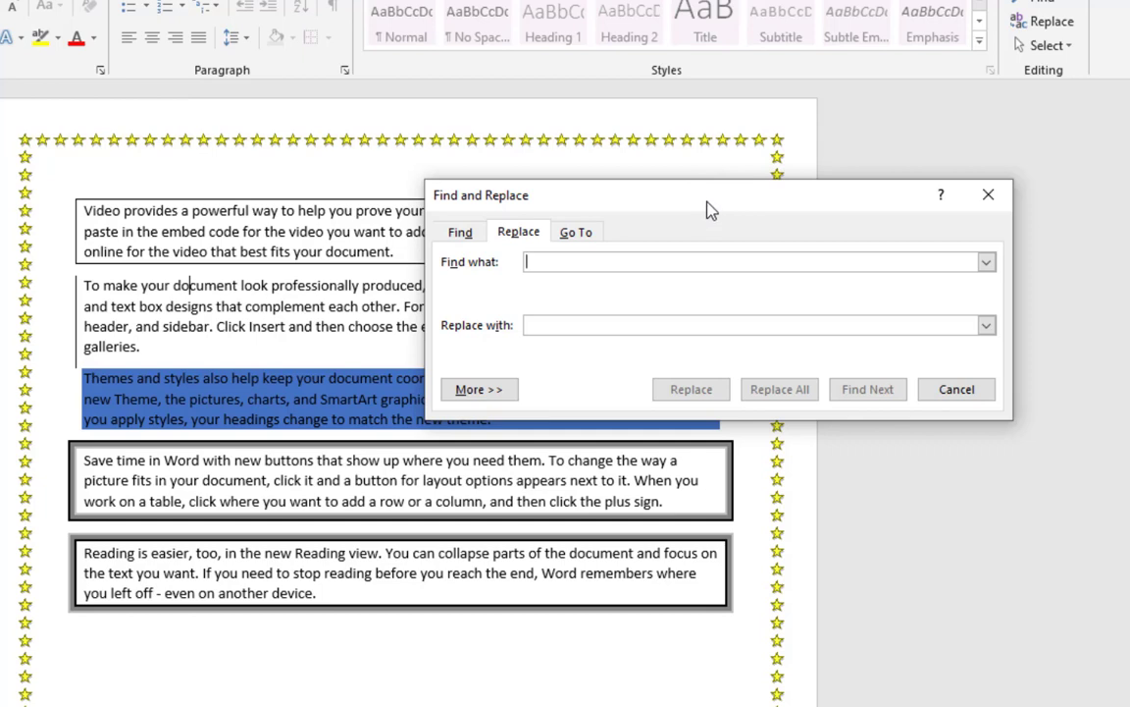
left_click_drag(707, 209, 454, 190)
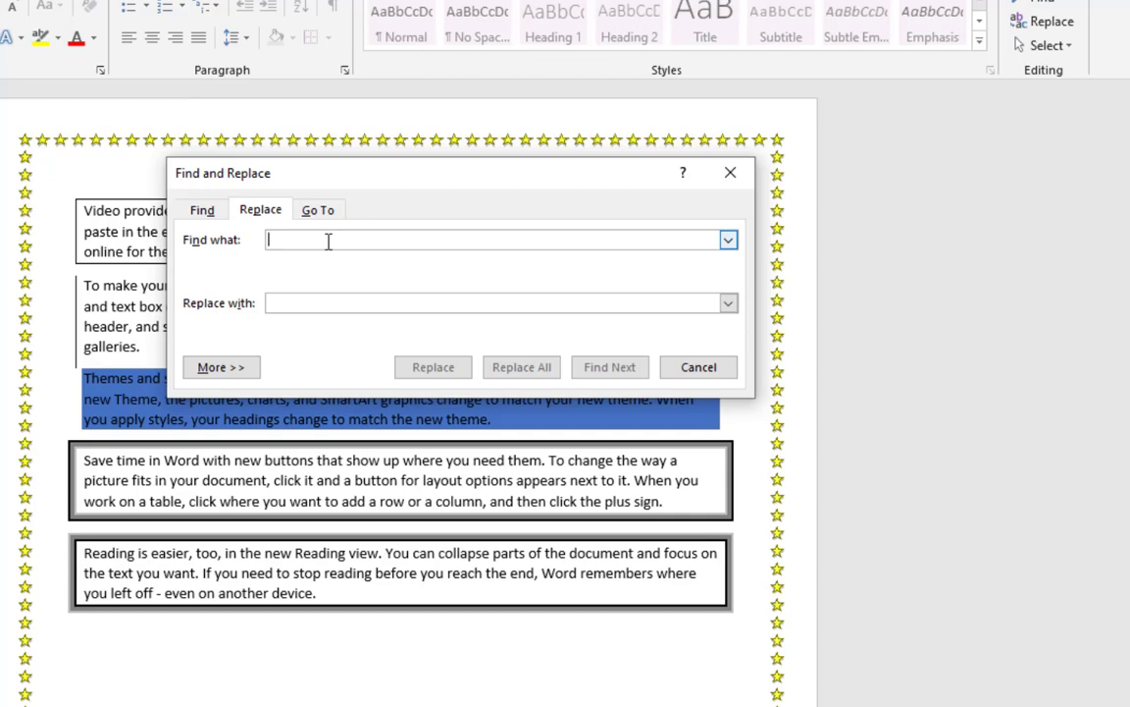
left_click_drag(403, 176, 502, 185)
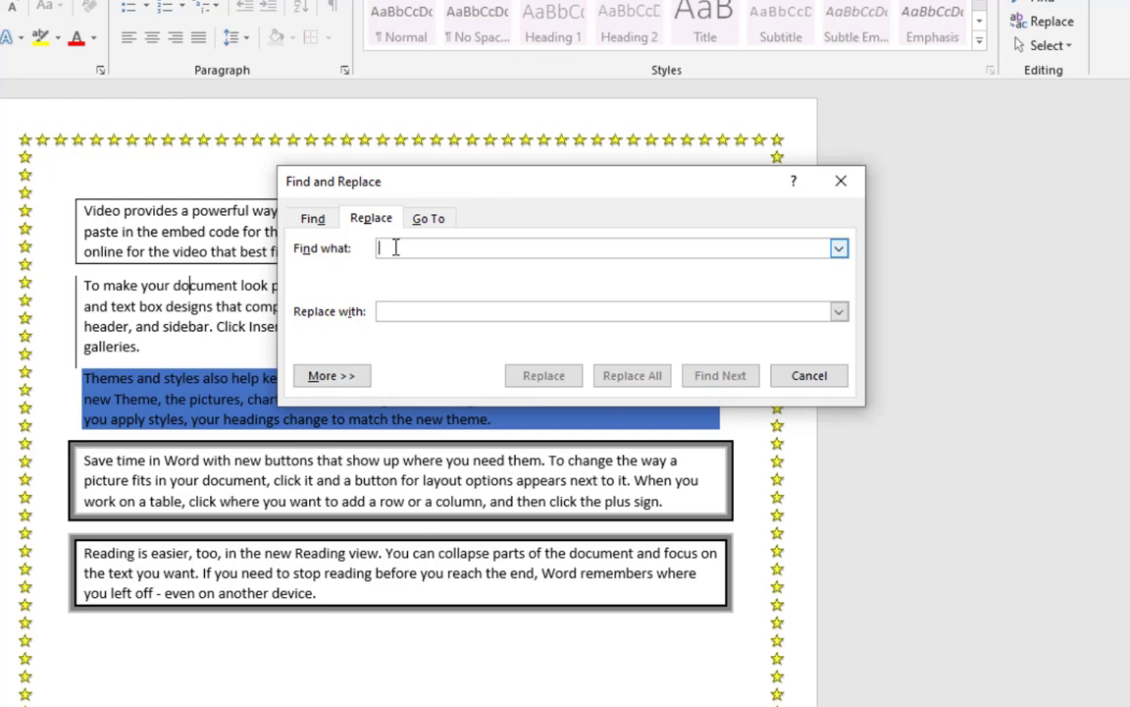
type("v")
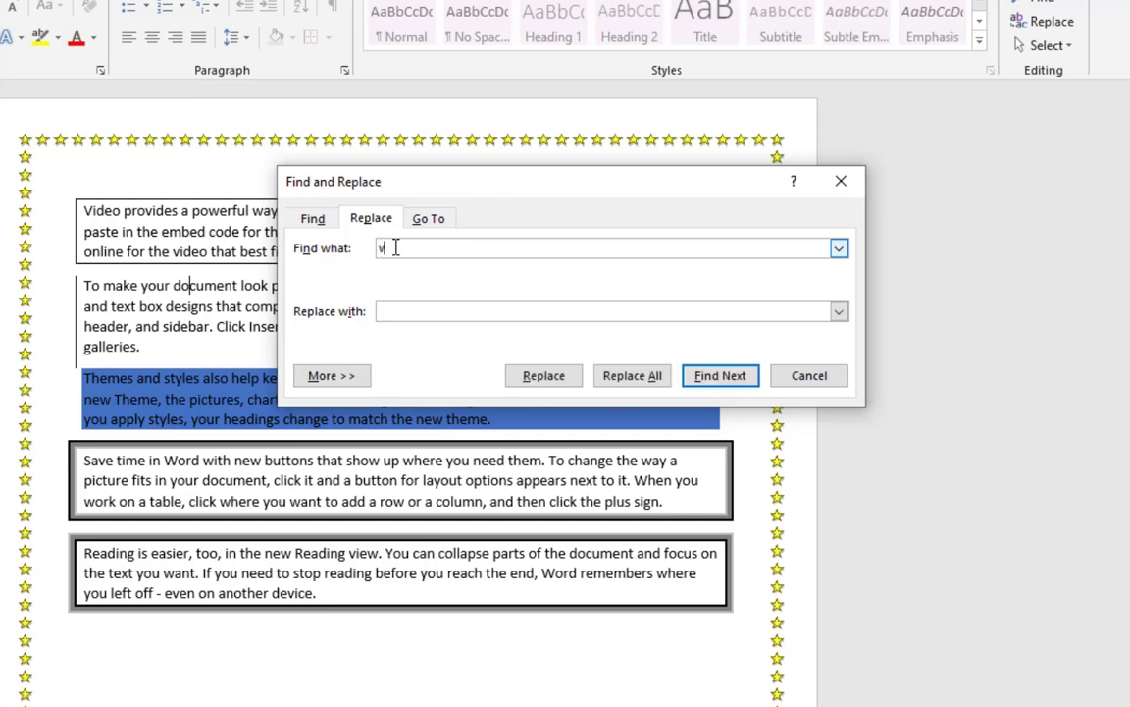
type("ideo")
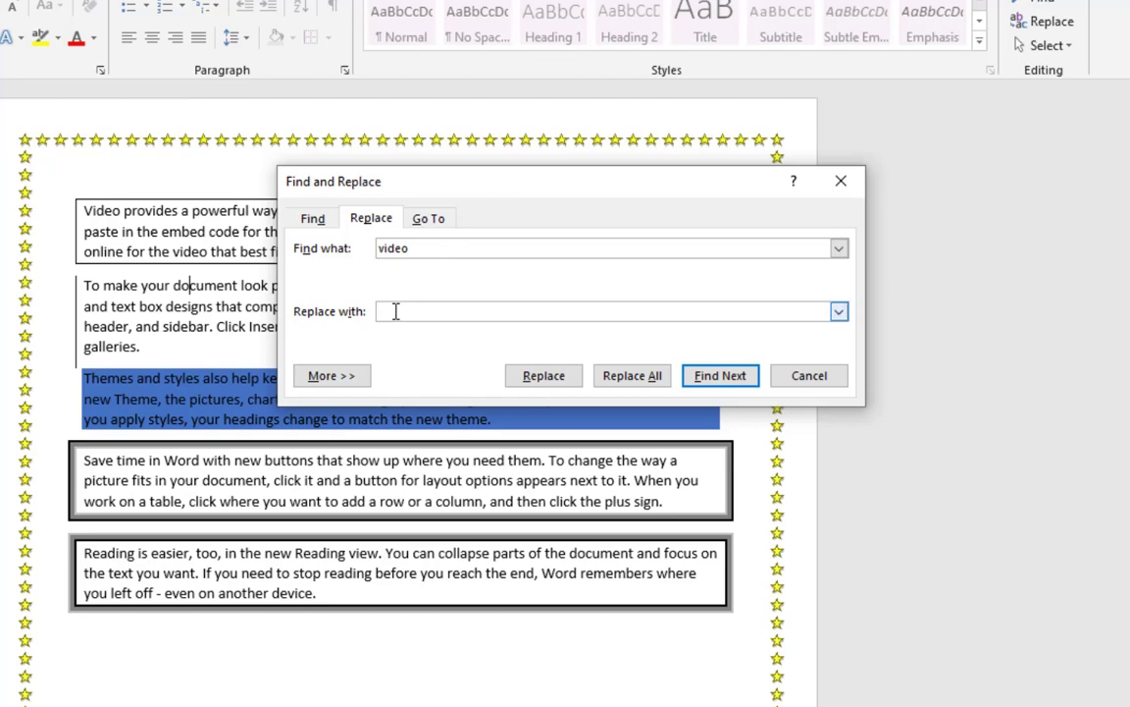
type("videos")
left_click(618, 383)
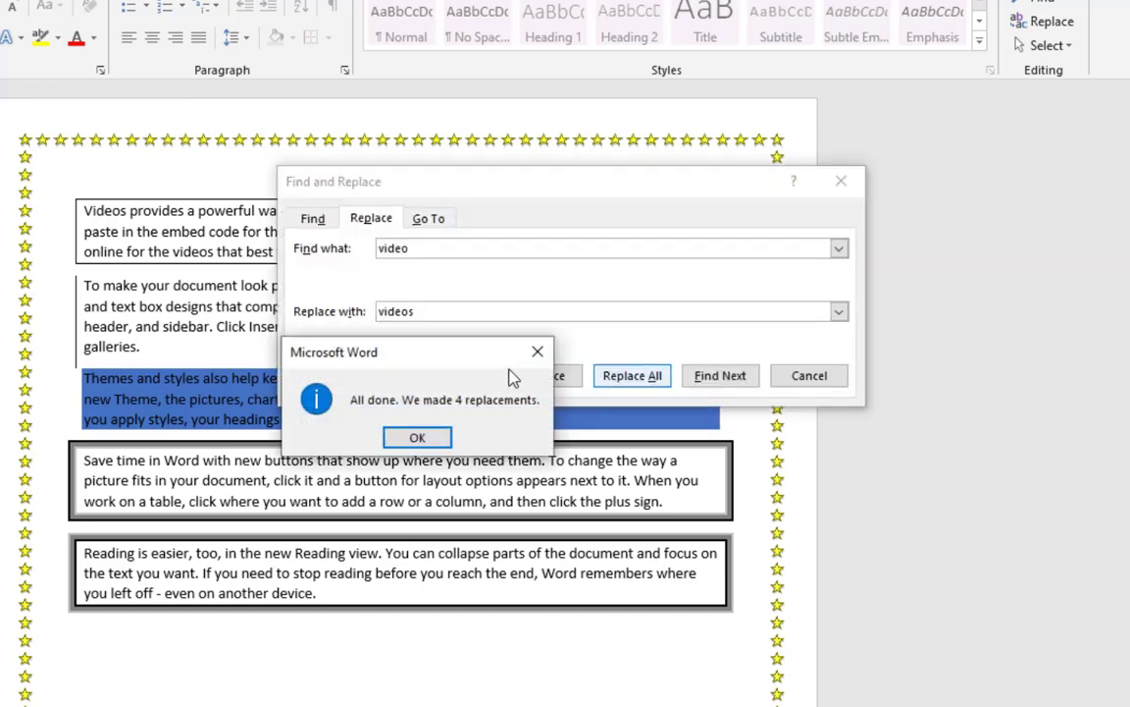
left_click(420, 438)
scroll(422, 444, "down", 2)
scroll(570, 432, "down", 1)
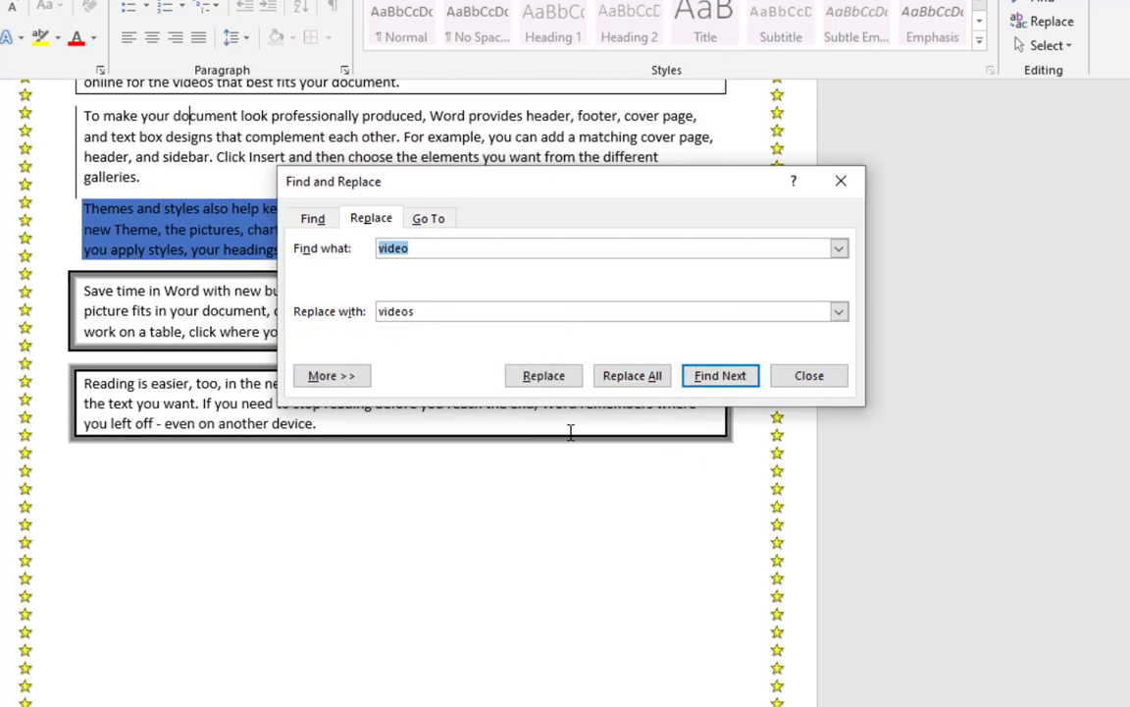
left_click(810, 377)
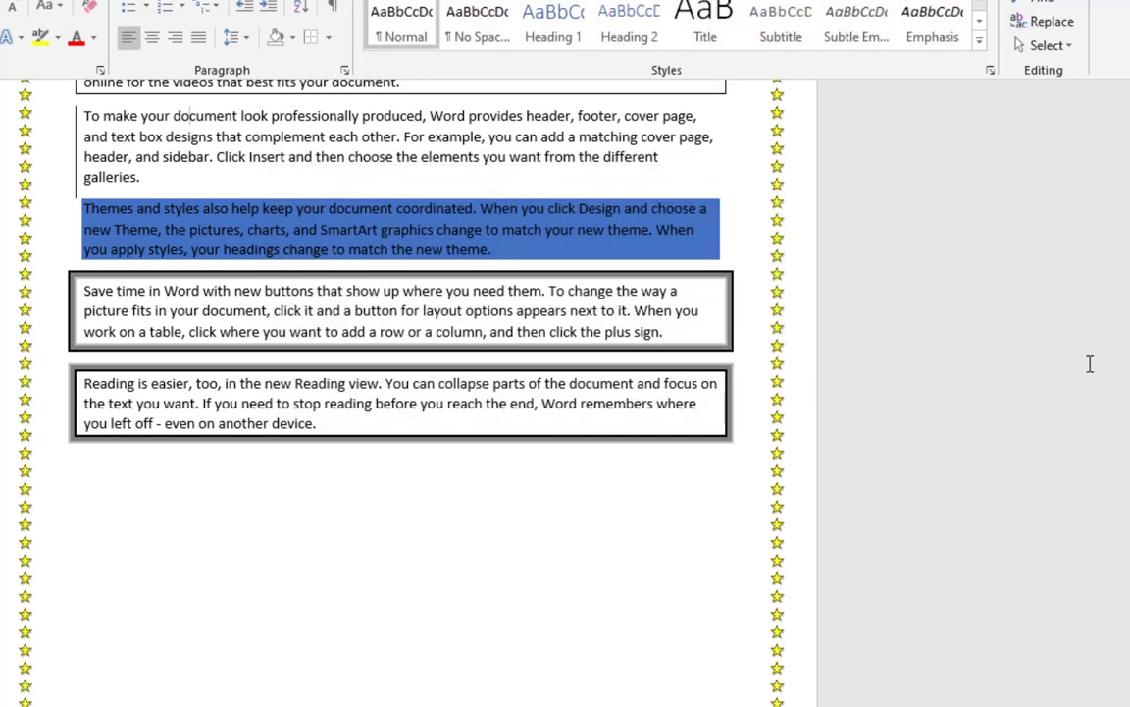
Examine the first paragraph for the replaced words, including the opening word and the phrase after "When you click".
scroll(400, 393, "up", 4)
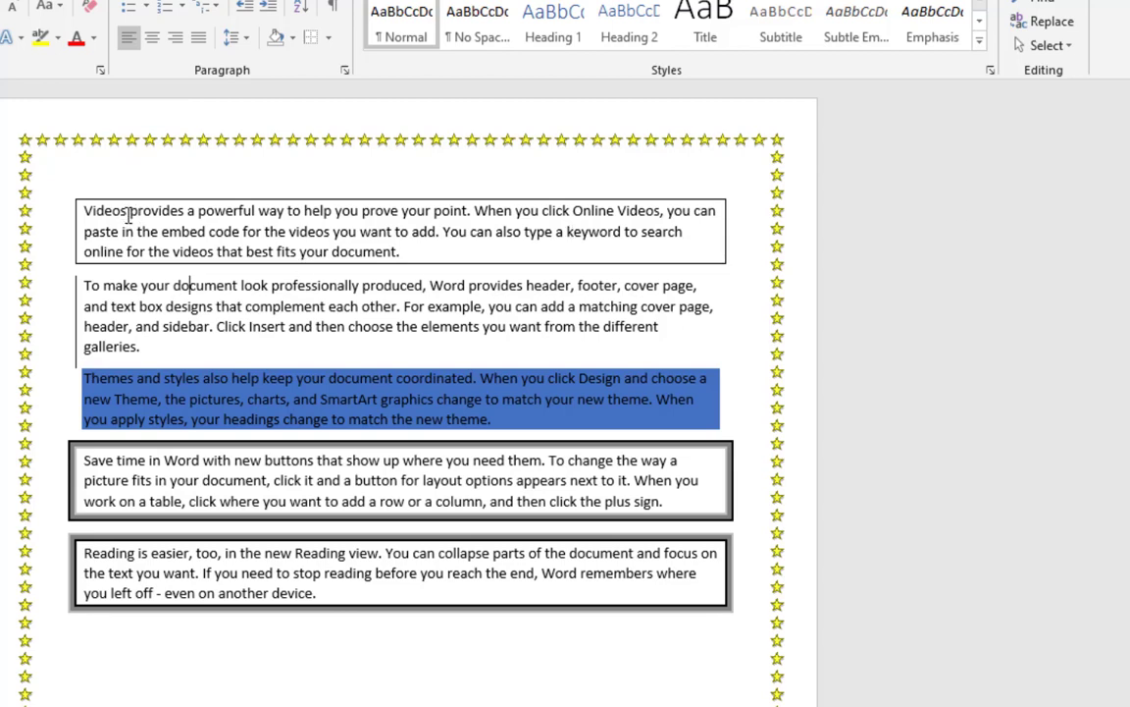
left_click_drag(126, 211, 84, 211)
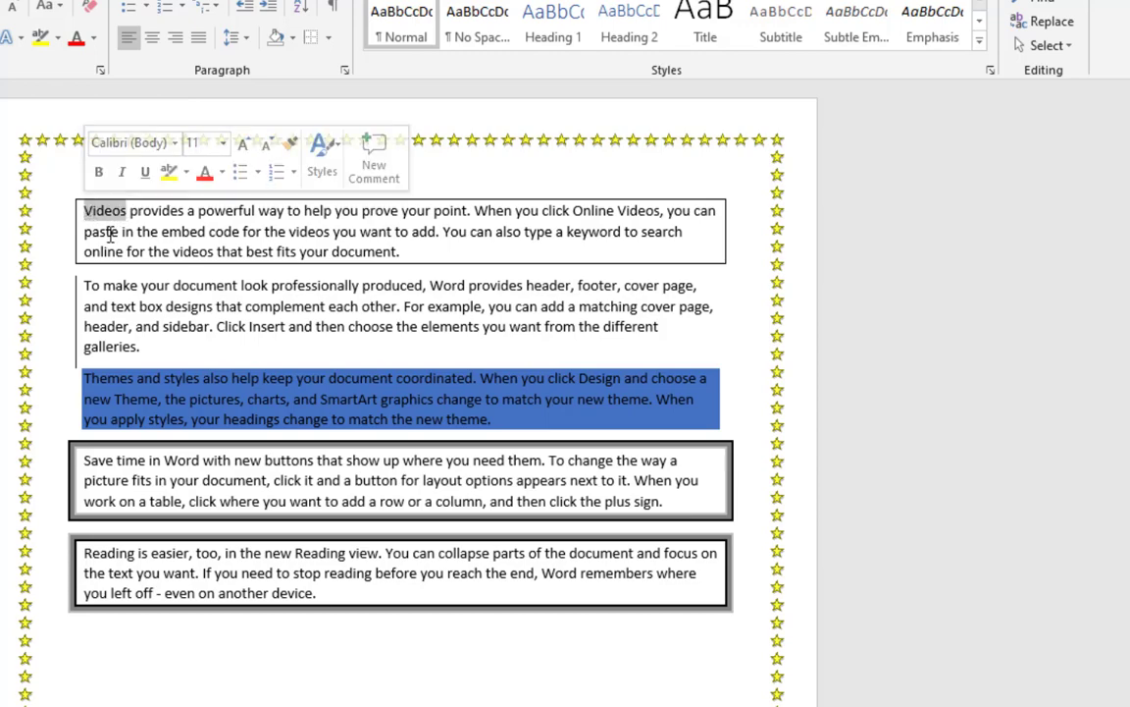
left_click(114, 235)
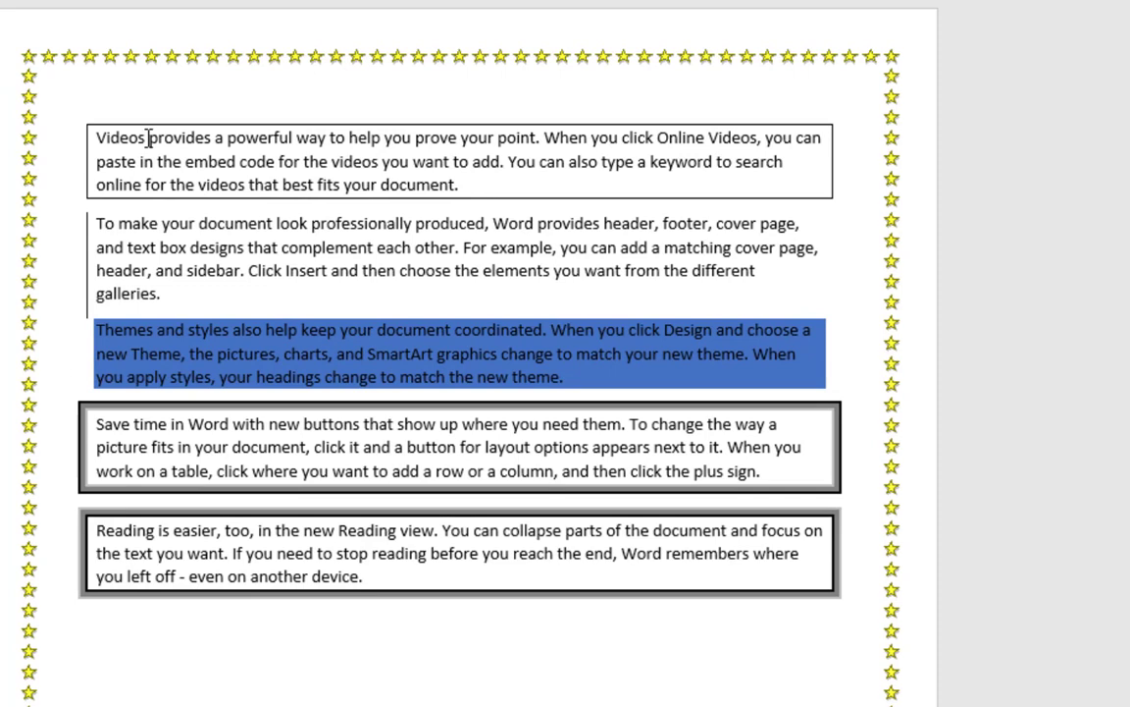
left_click_drag(127, 211, 84, 211)
left_click(138, 160)
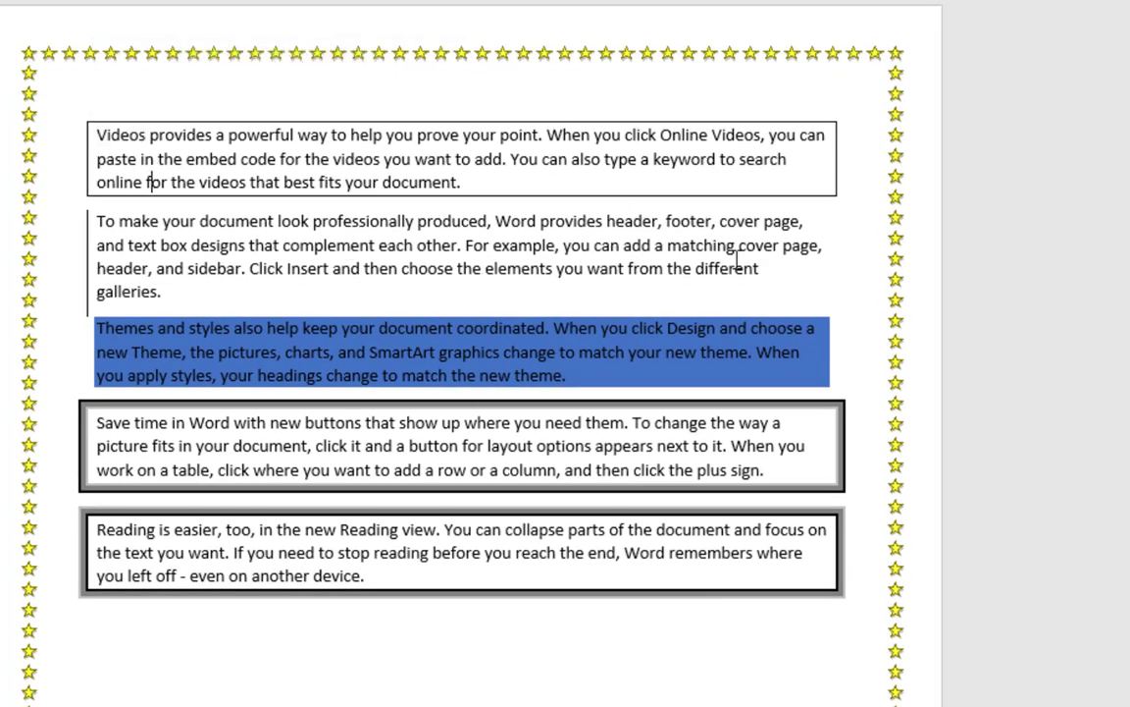
key("Down")
left_click_drag(659, 134, 761, 136)
left_click(715, 135)
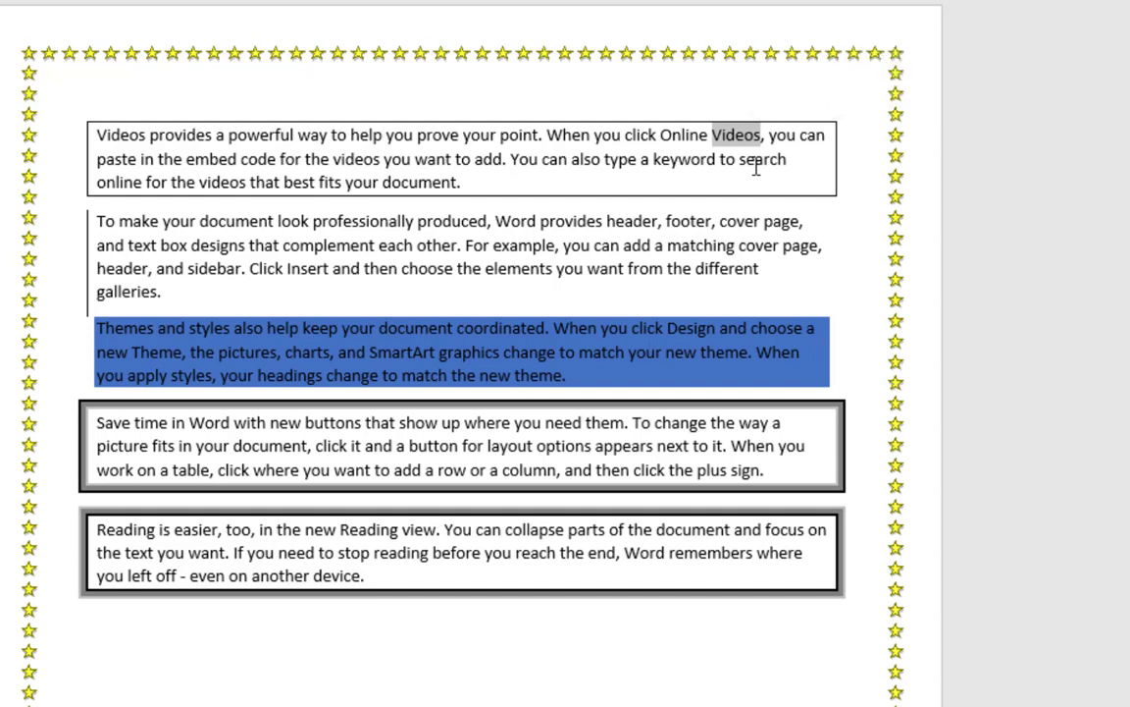
left_click(755, 167)
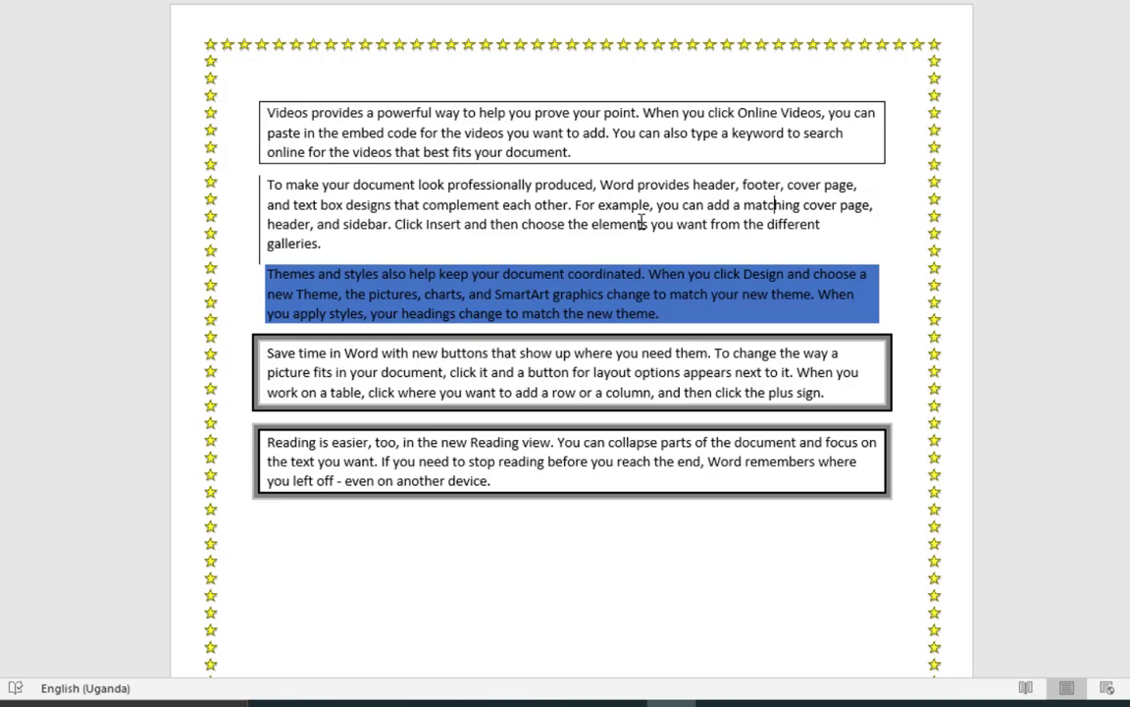
Save the document as a Word Document named bordersfindrepl in the bordesfindreplace folder on the Desktop.
key("ctrl+s")
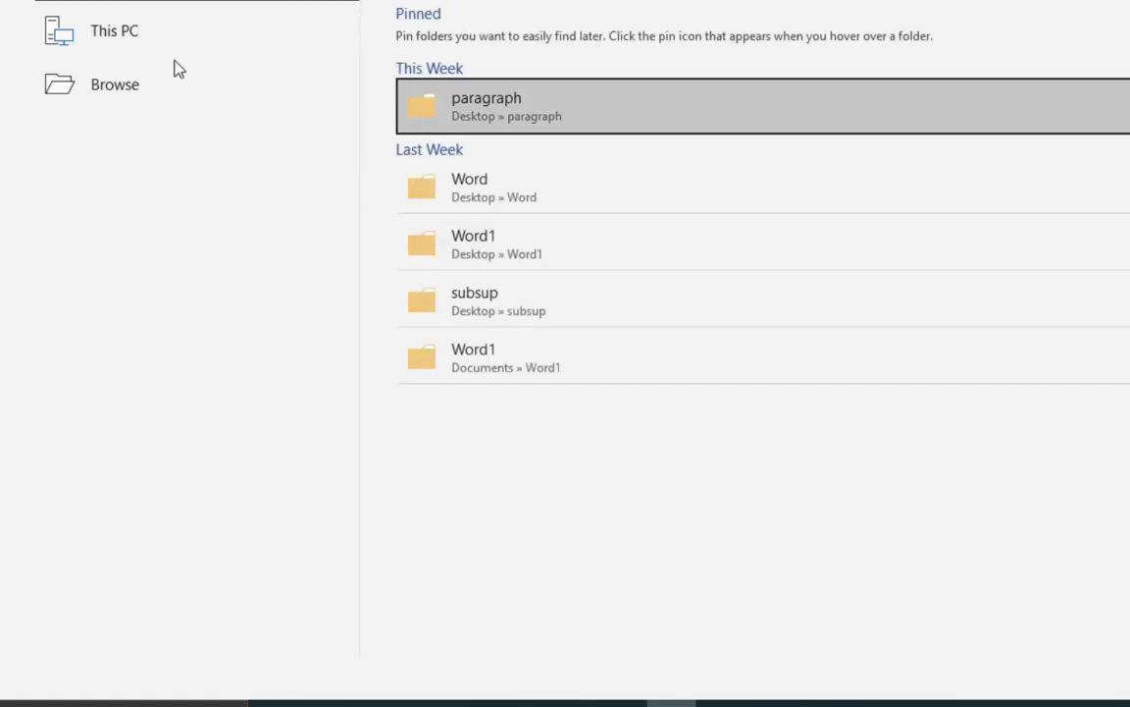
left_click(112, 88)
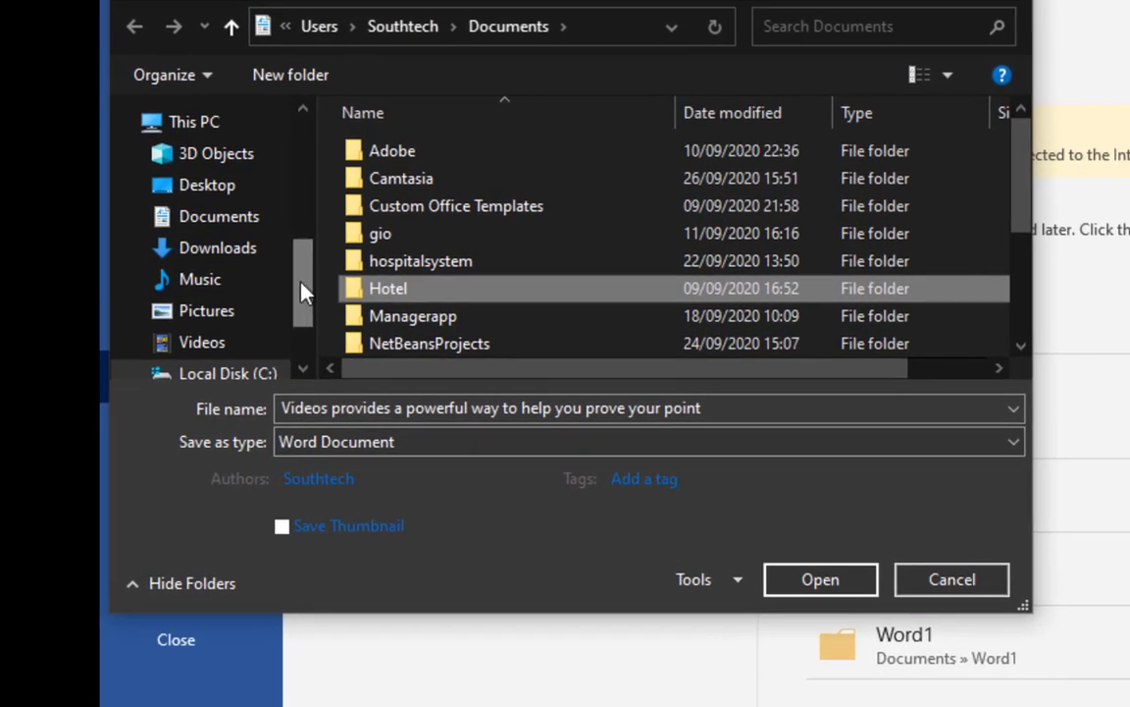
left_click(218, 186)
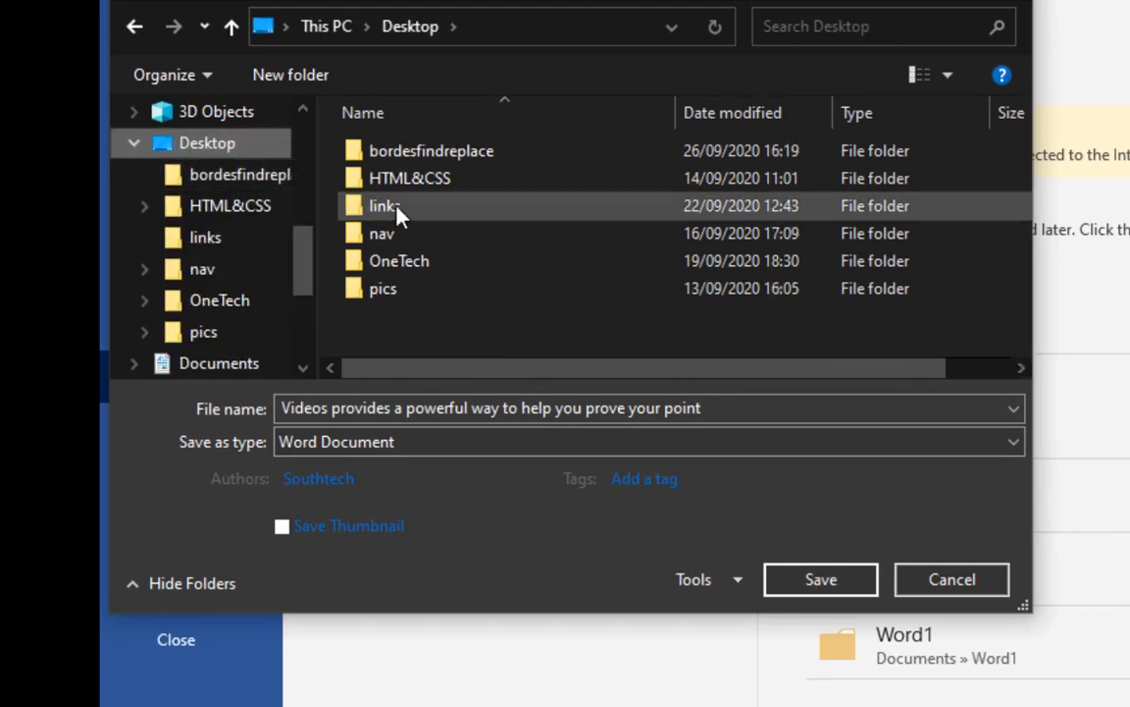
double_click(419, 160)
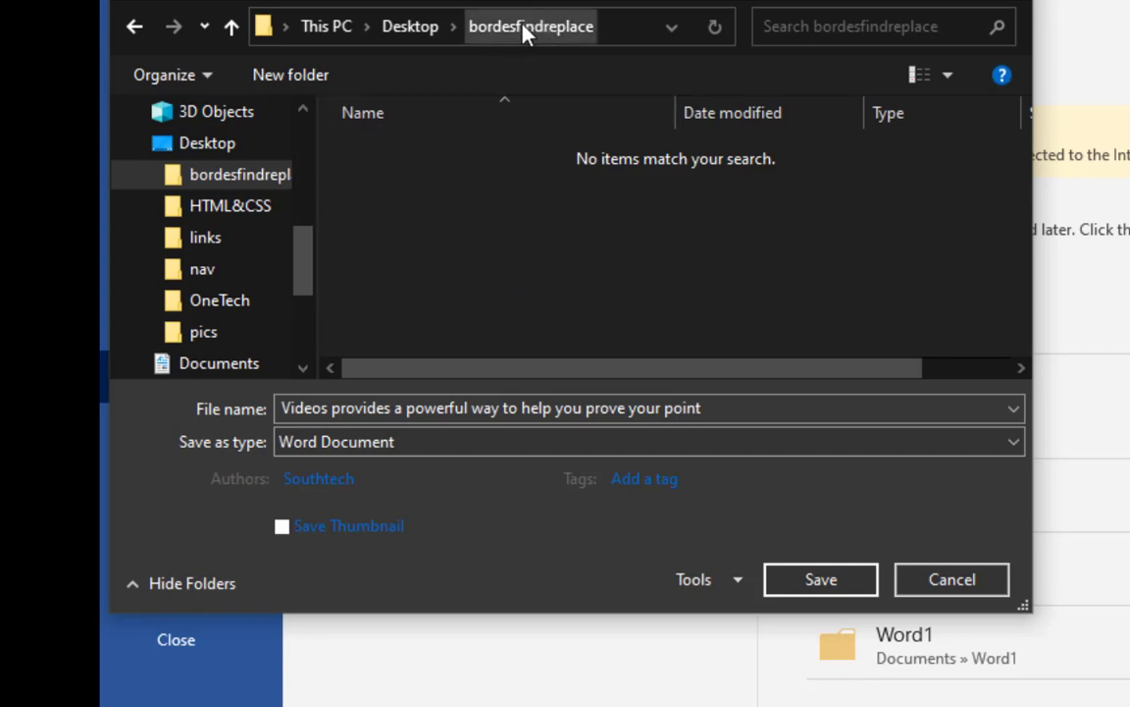
left_click(732, 407)
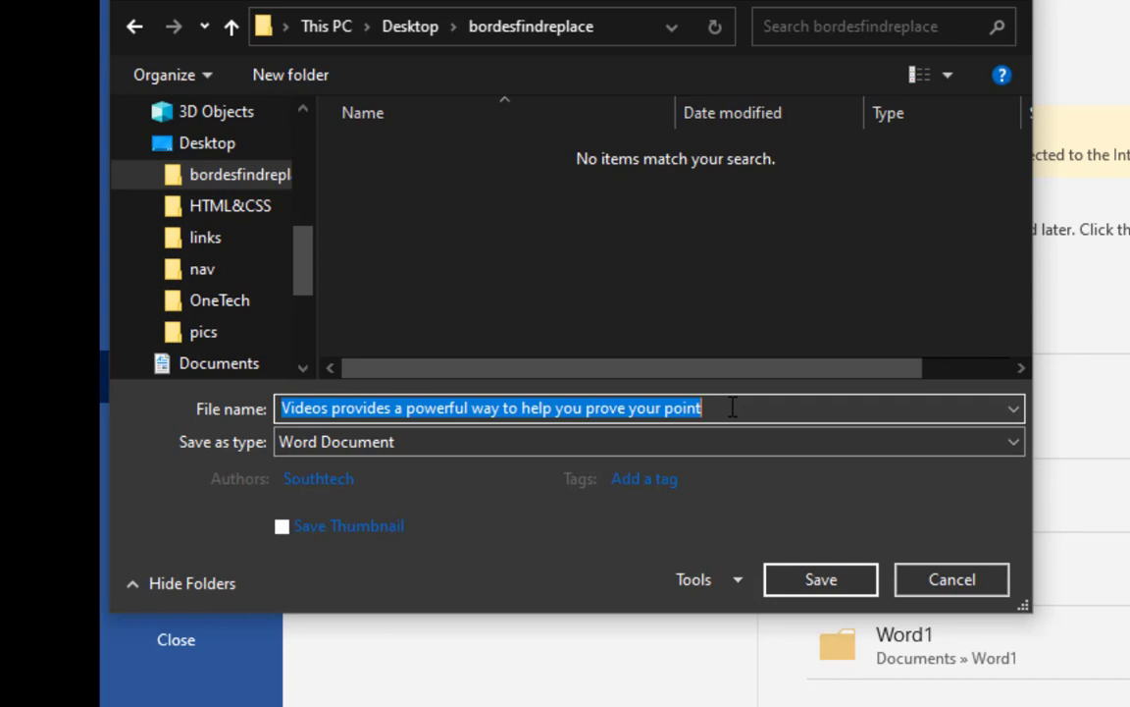
type("borders")
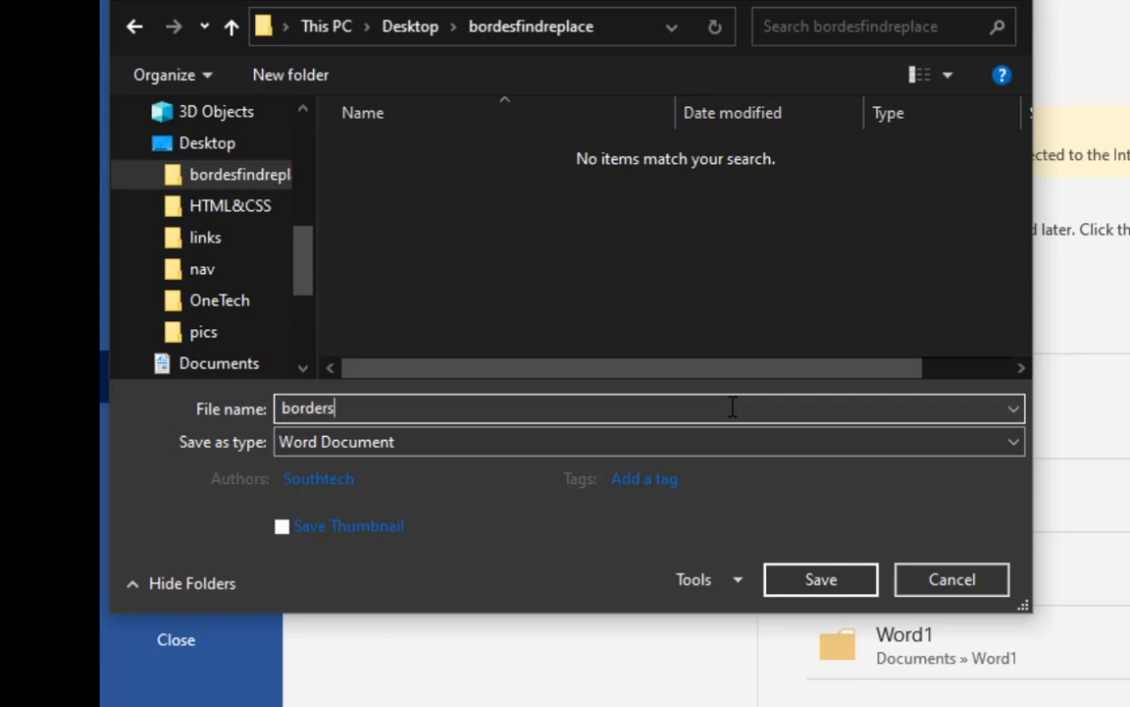
type("findrepl")
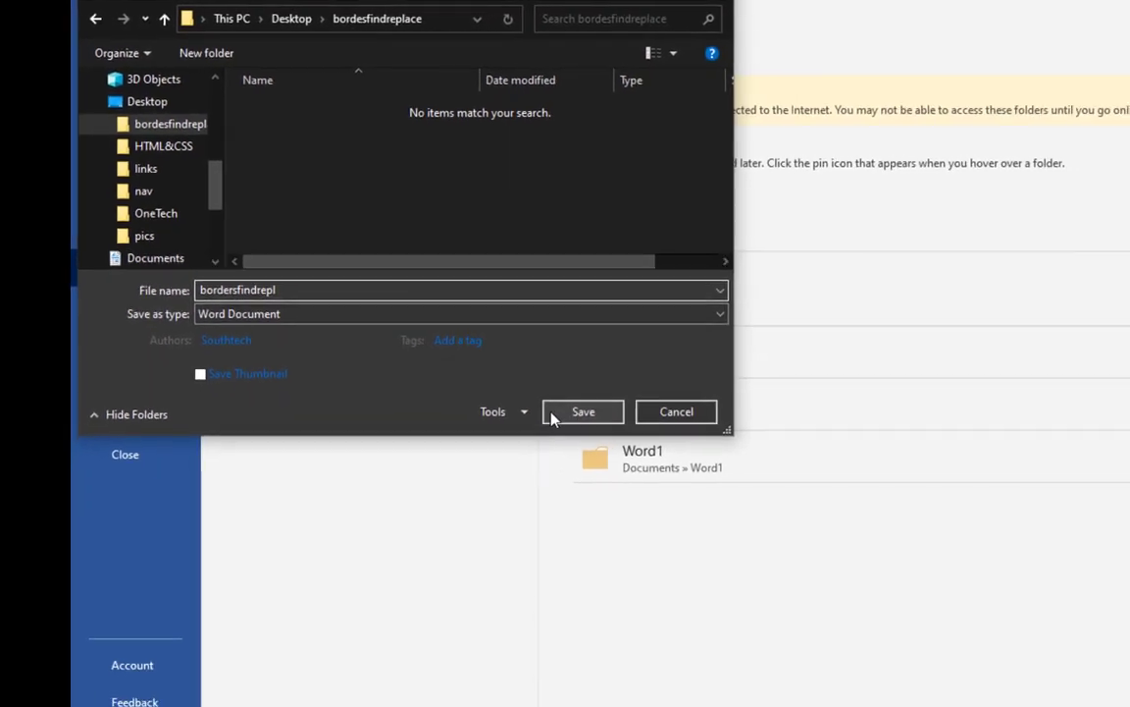
left_click(559, 413)
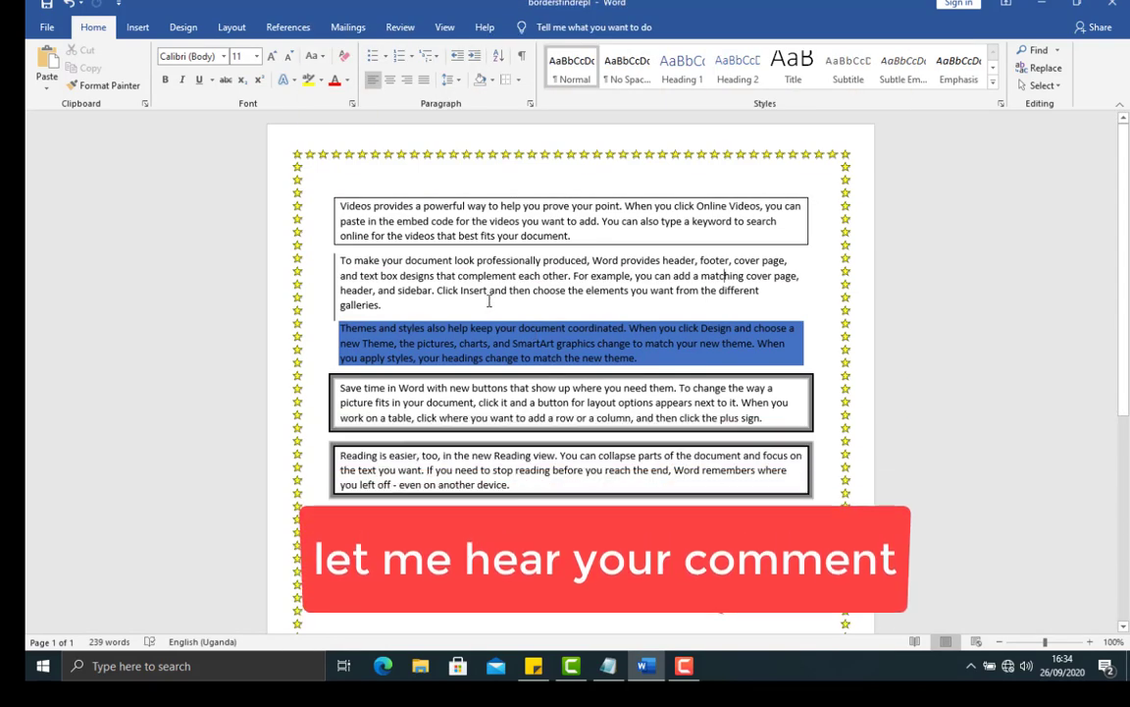
left_click(489, 302)
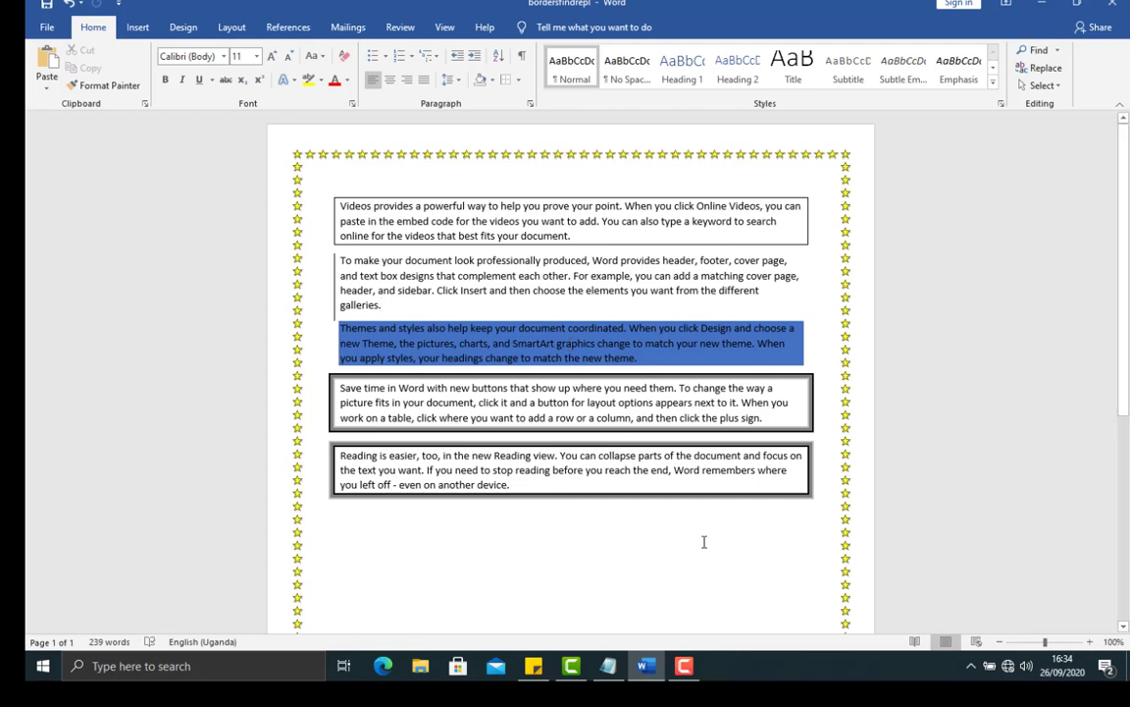
left_click(685, 665)
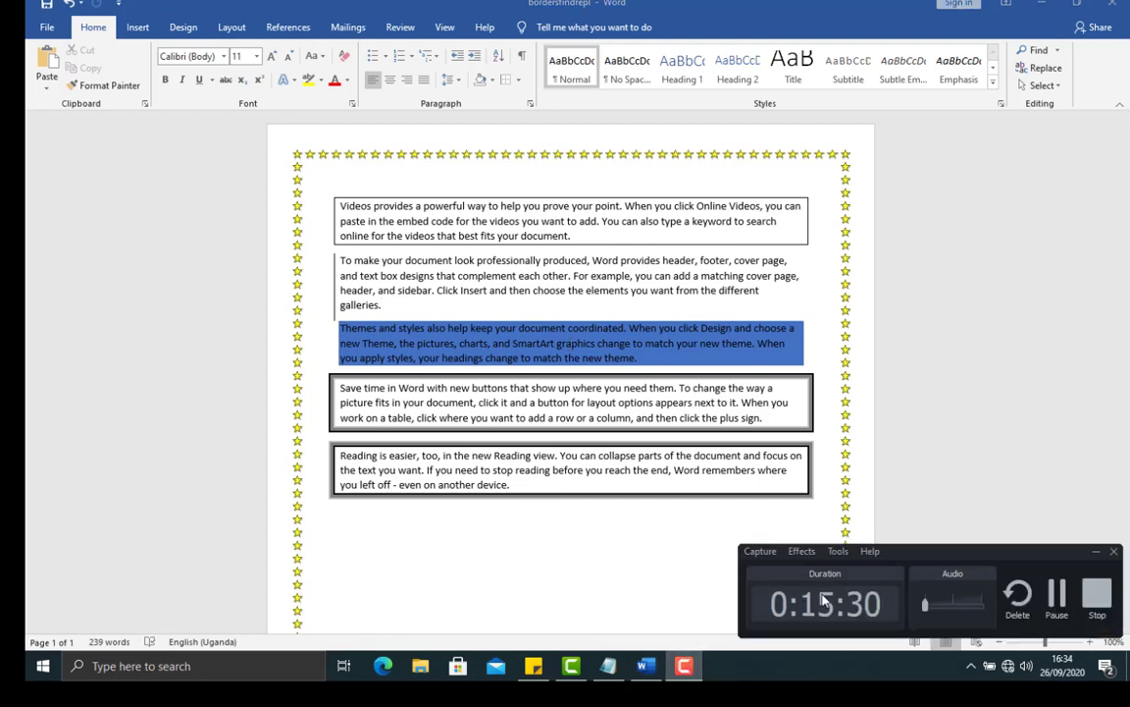